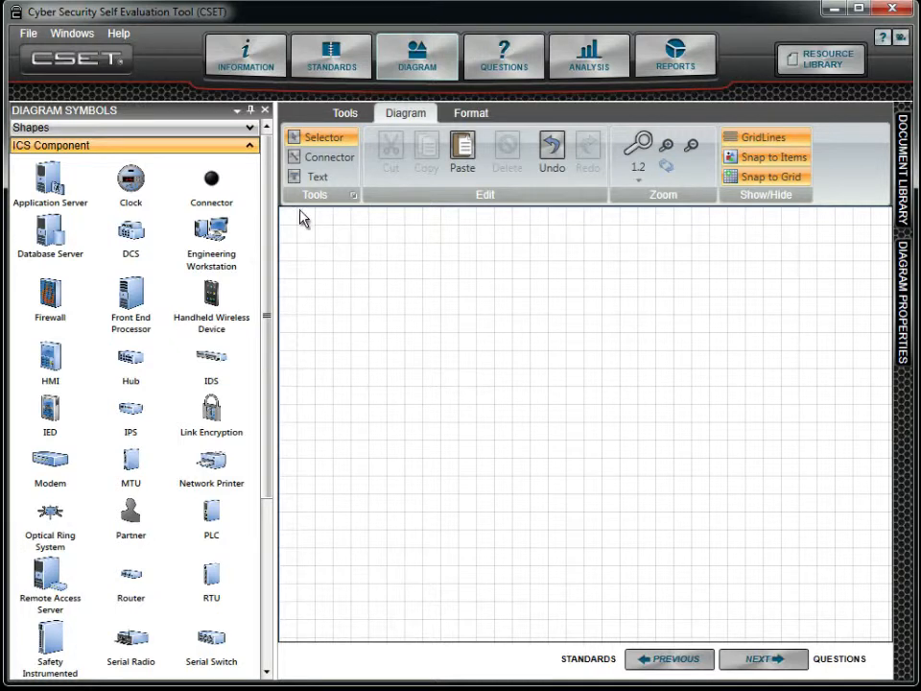
Expand the Shapes palette and place a star, a rectangle and an ellipse on the diagram canvas.
click(201, 132)
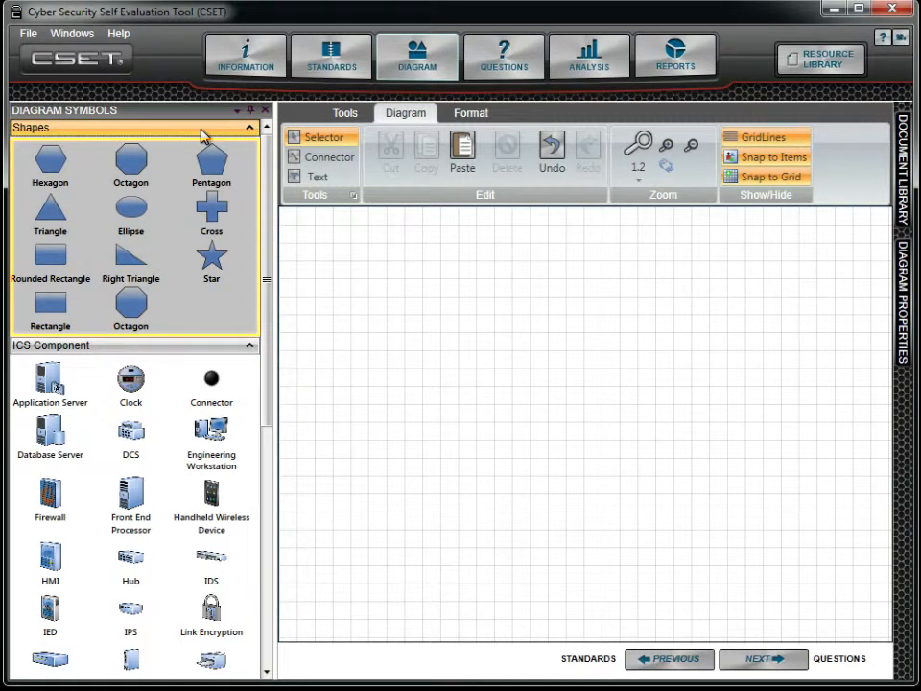
drag(211, 257, 351, 293)
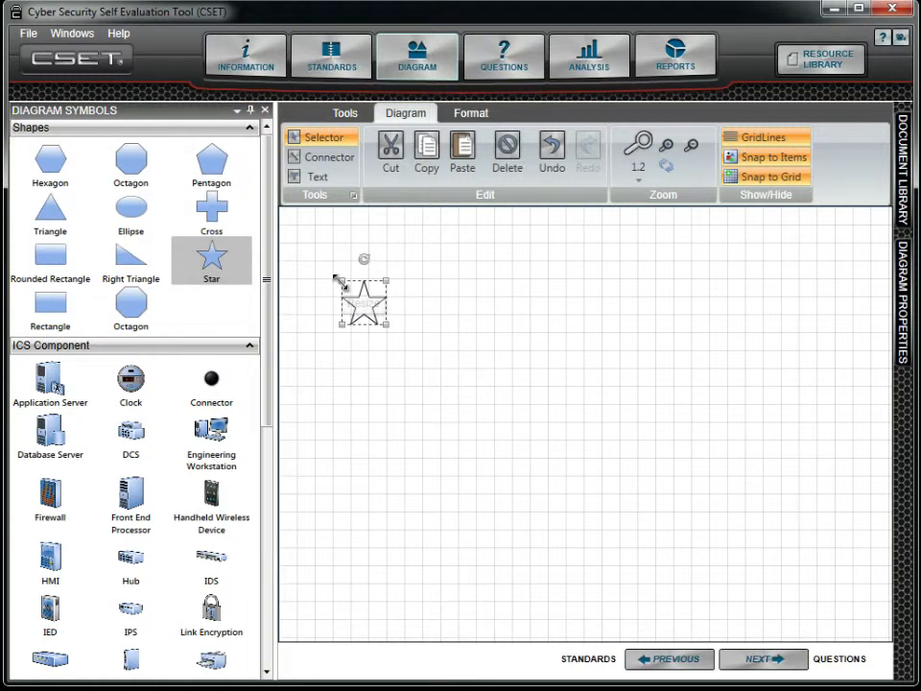
click(25, 315)
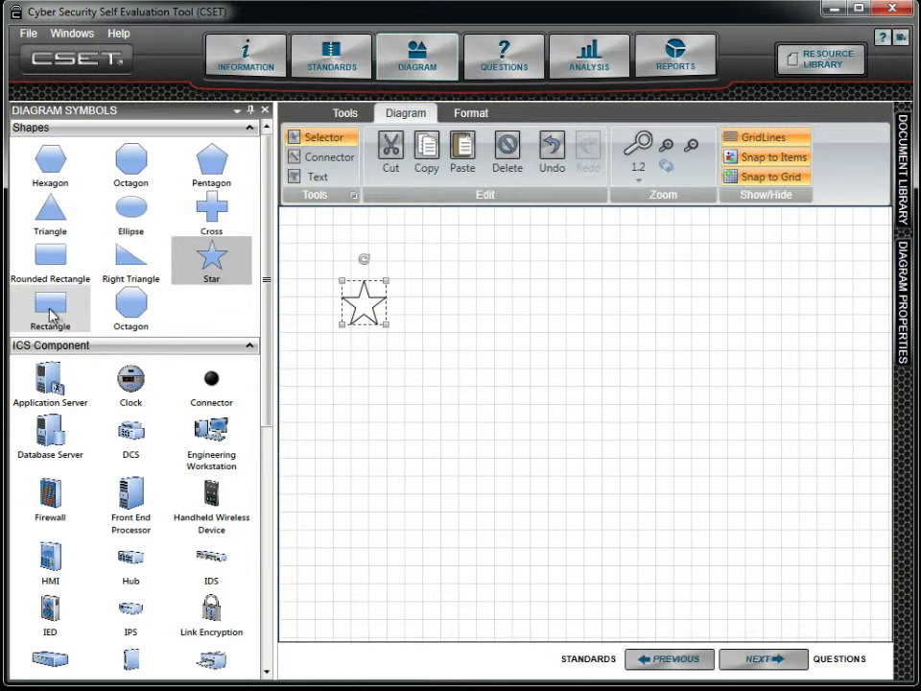
drag(158, 357, 485, 386)
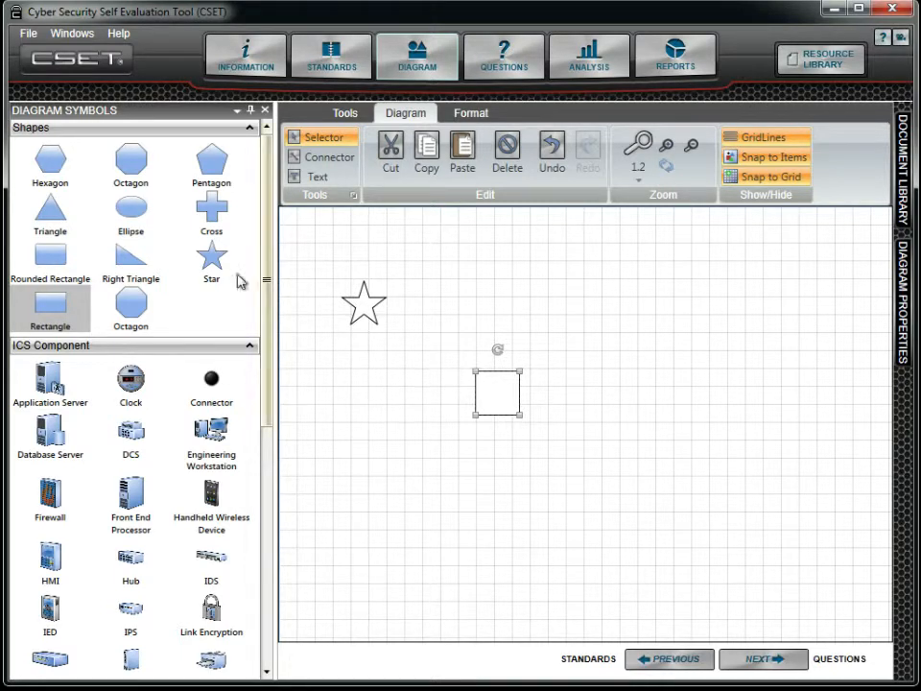
drag(140, 213, 615, 331)
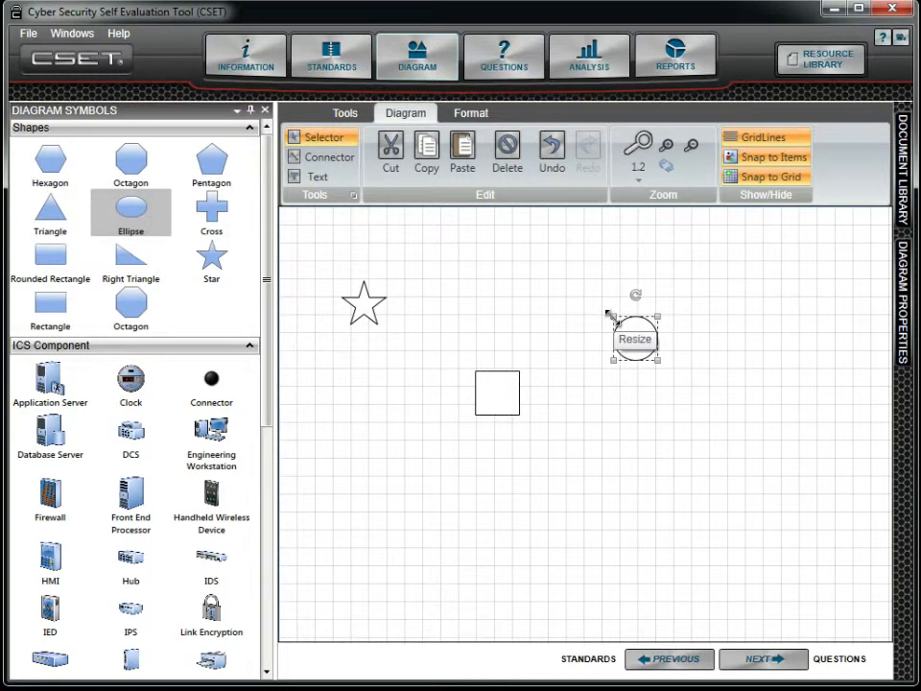
Label the ellipse Shape 1 and set its color to cyan.
mouse_move(905, 312)
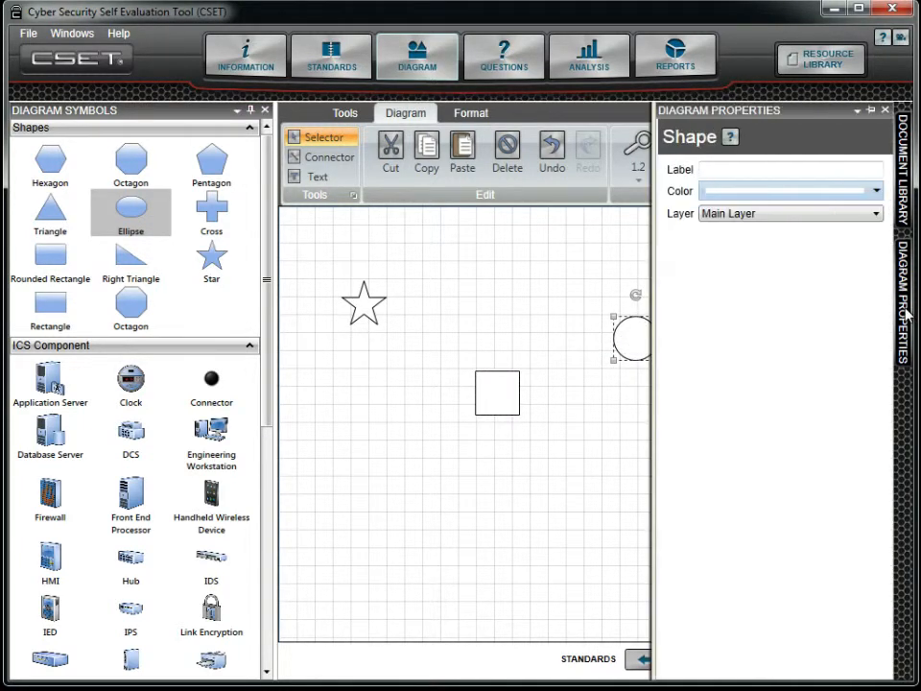
click(792, 170)
text(Sha)
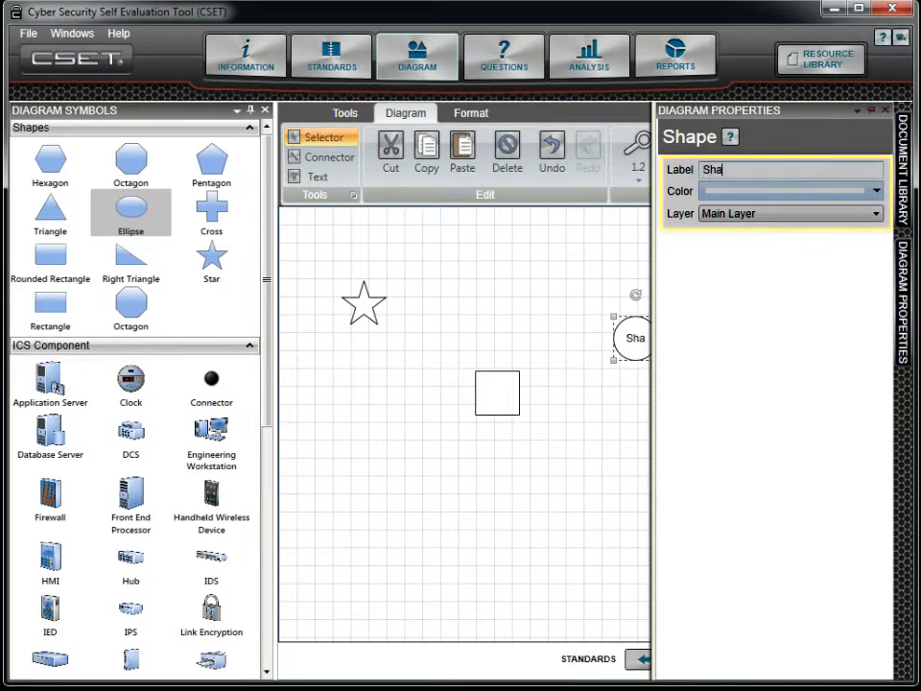
text(pe 1)
click(787, 196)
click(782, 256)
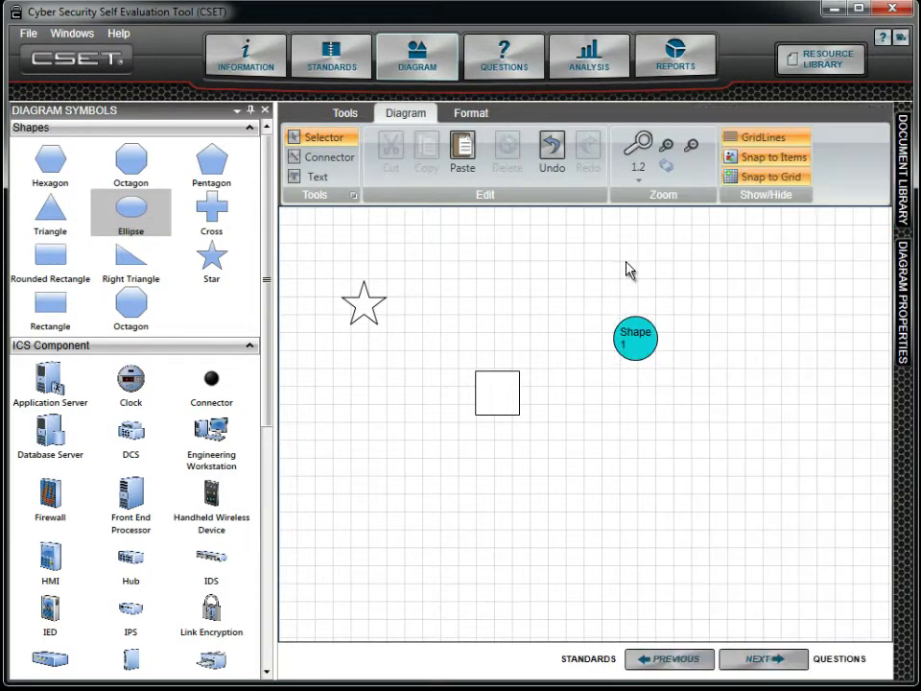
Delete the ellipse, the rectangle and the star from the canvas.
click(631, 333)
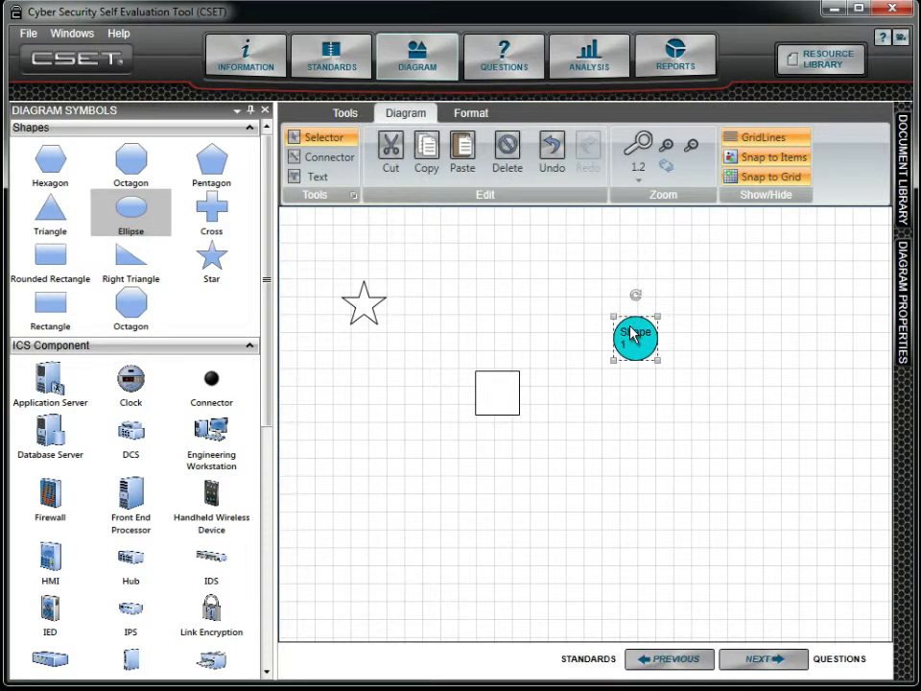
click(516, 156)
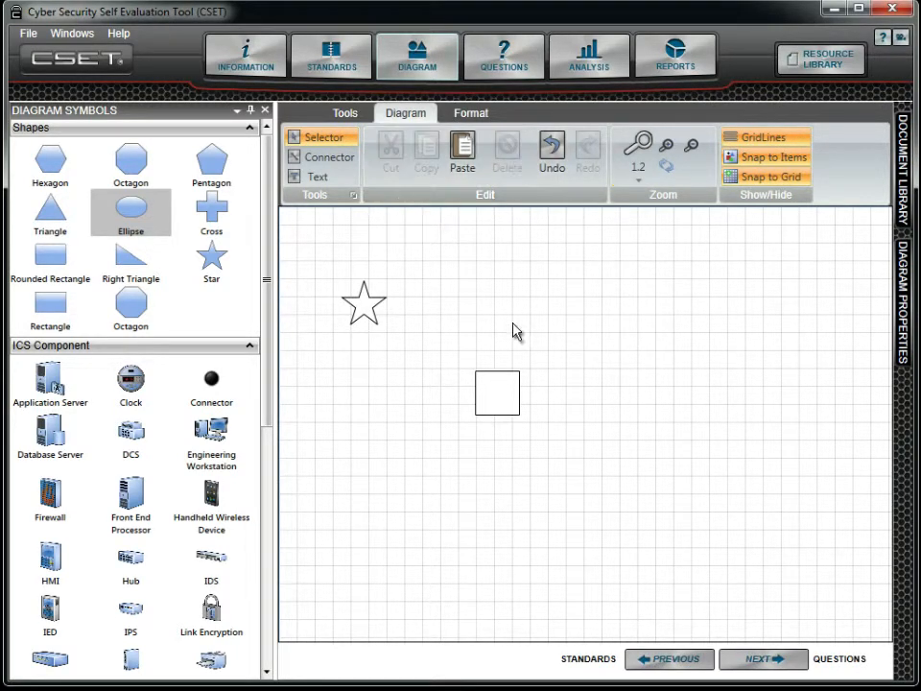
click(507, 388)
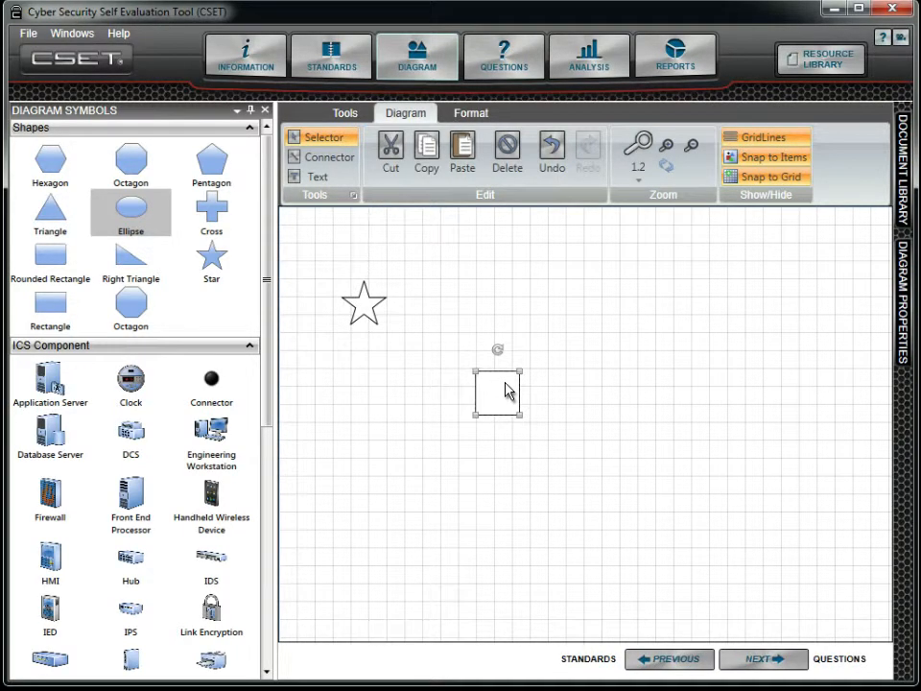
click(509, 152)
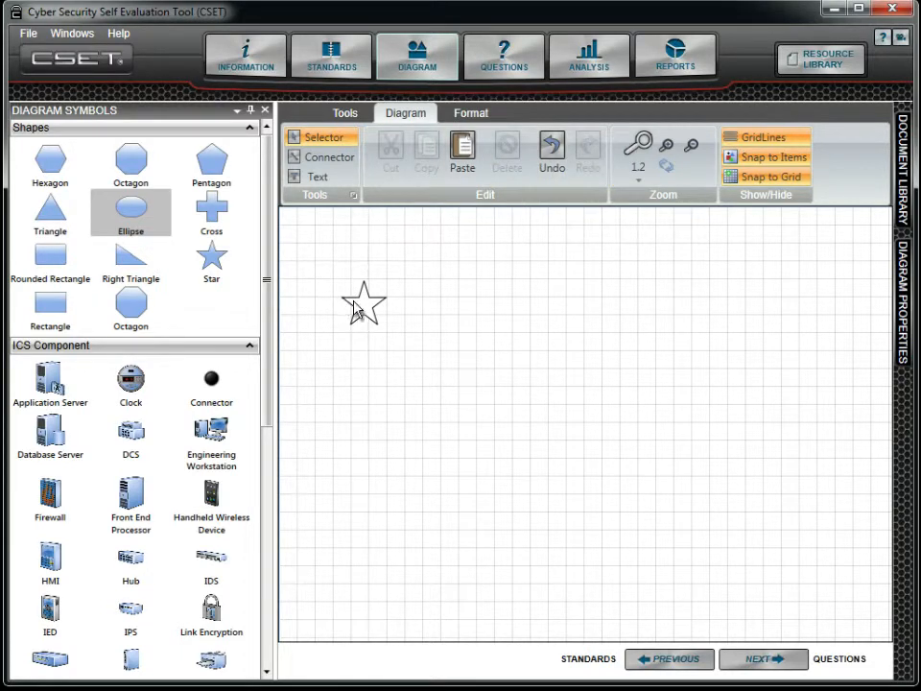
click(355, 309)
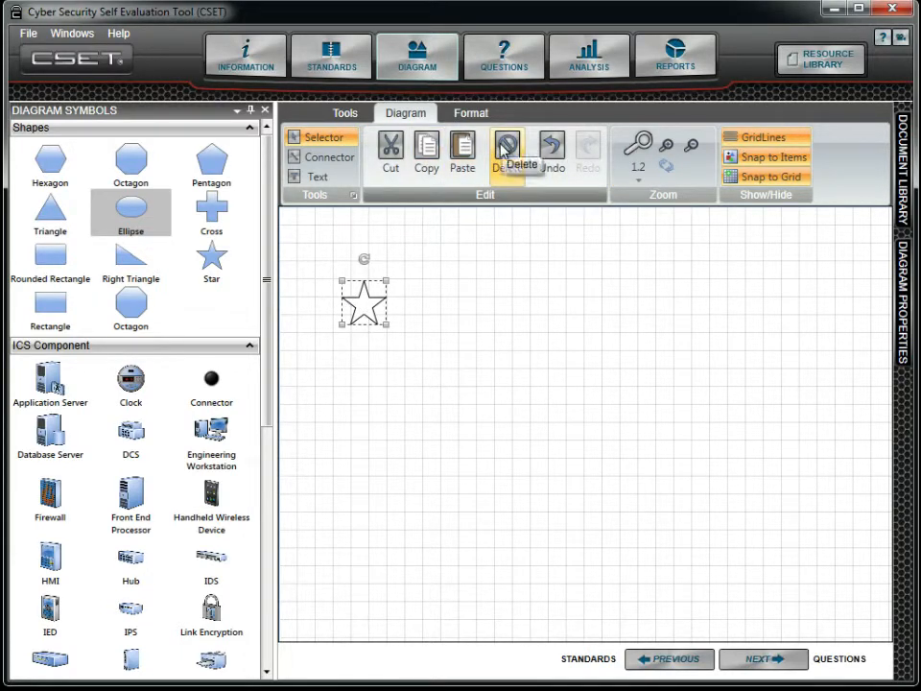
click(505, 149)
Collapse the Shapes section, expand ICS Component, and place a firewall on the canvas.
click(237, 113)
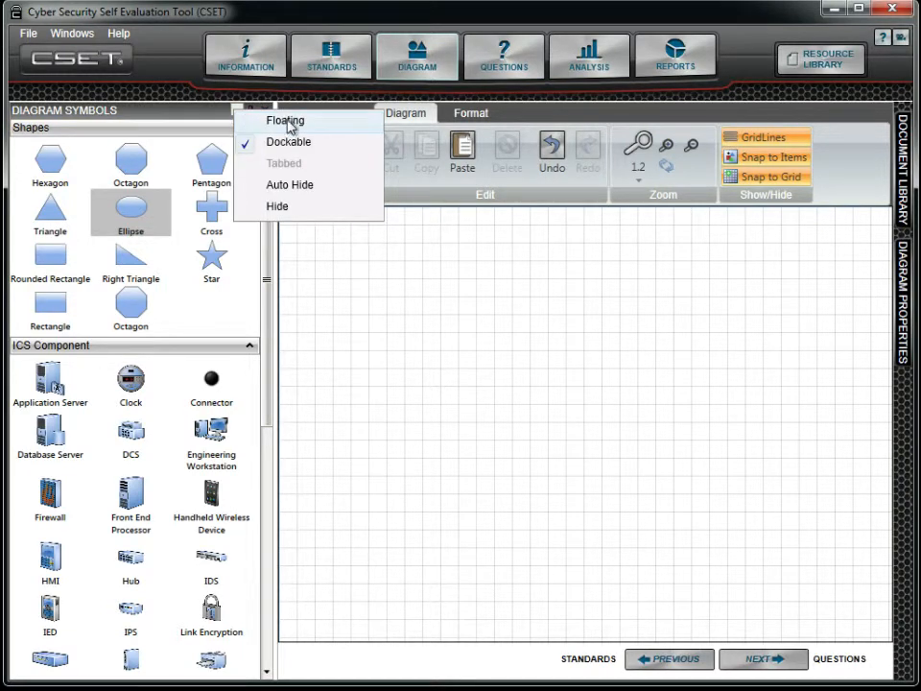
click(326, 242)
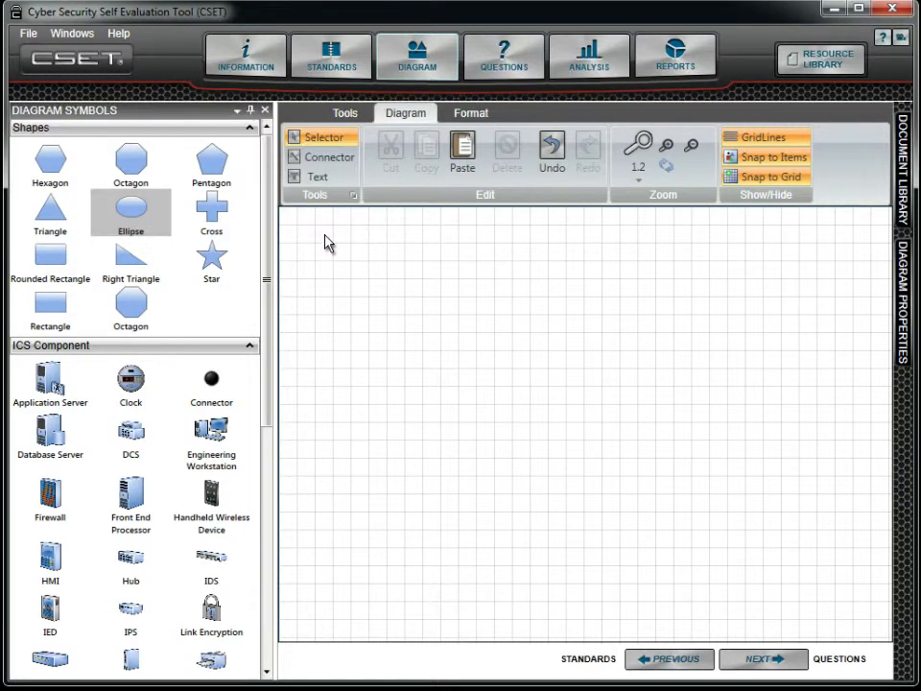
click(251, 133)
click(245, 146)
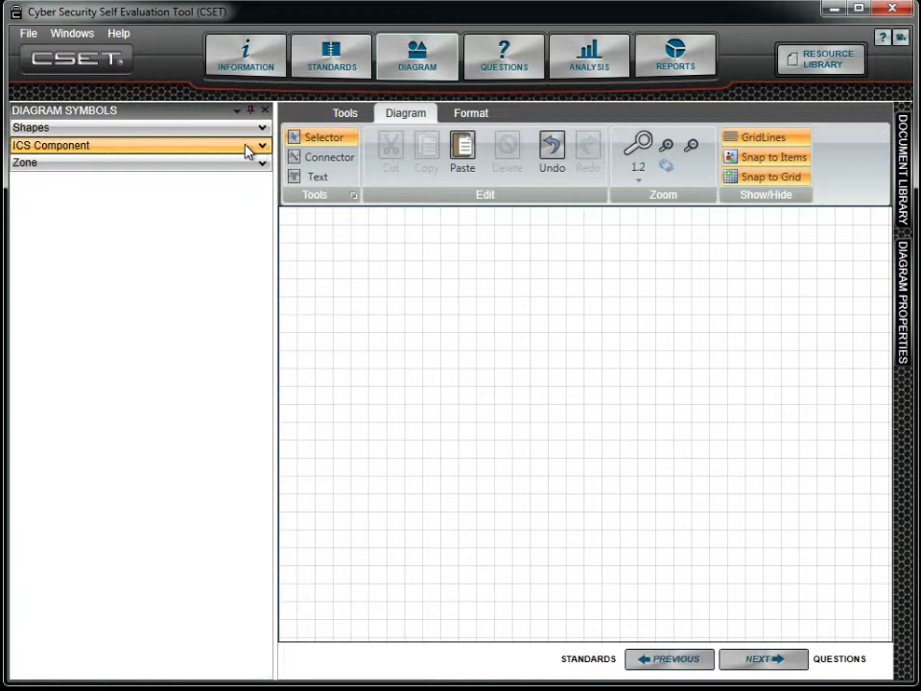
click(246, 147)
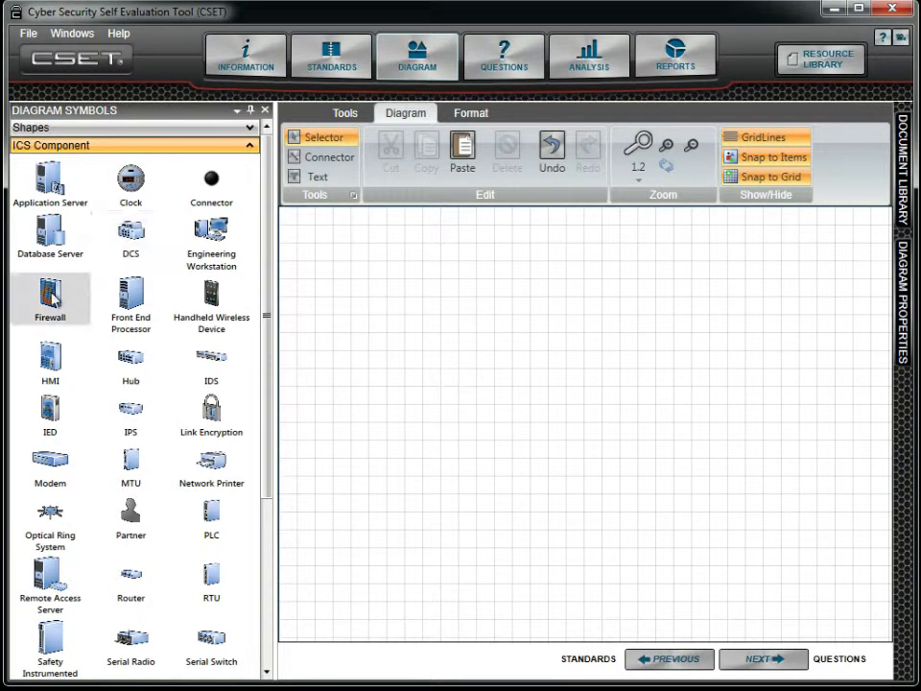
drag(48, 304, 336, 353)
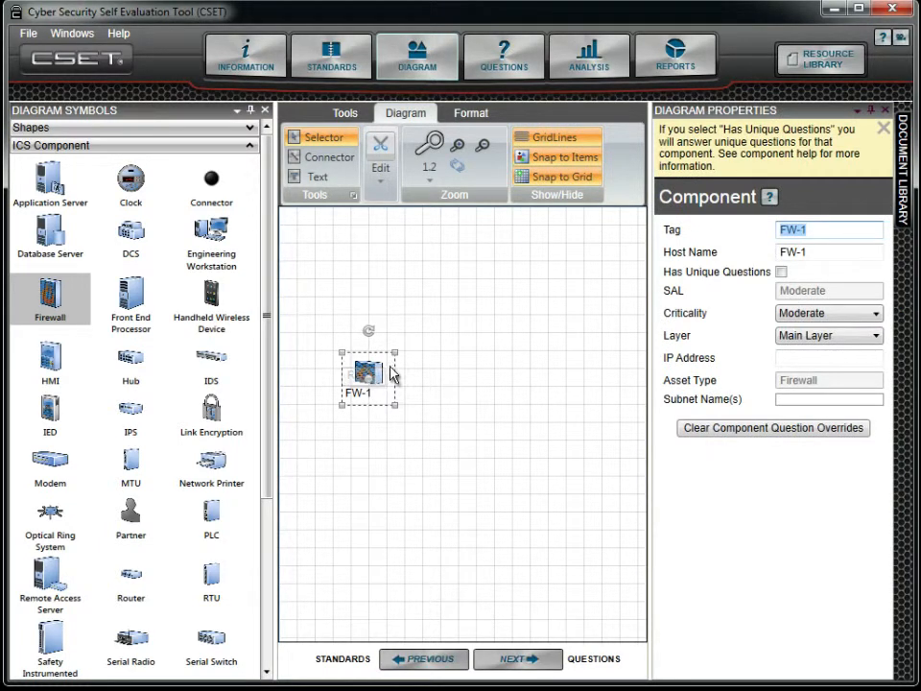
Set the firewall's tag to Plant FW-1.
click(782, 230)
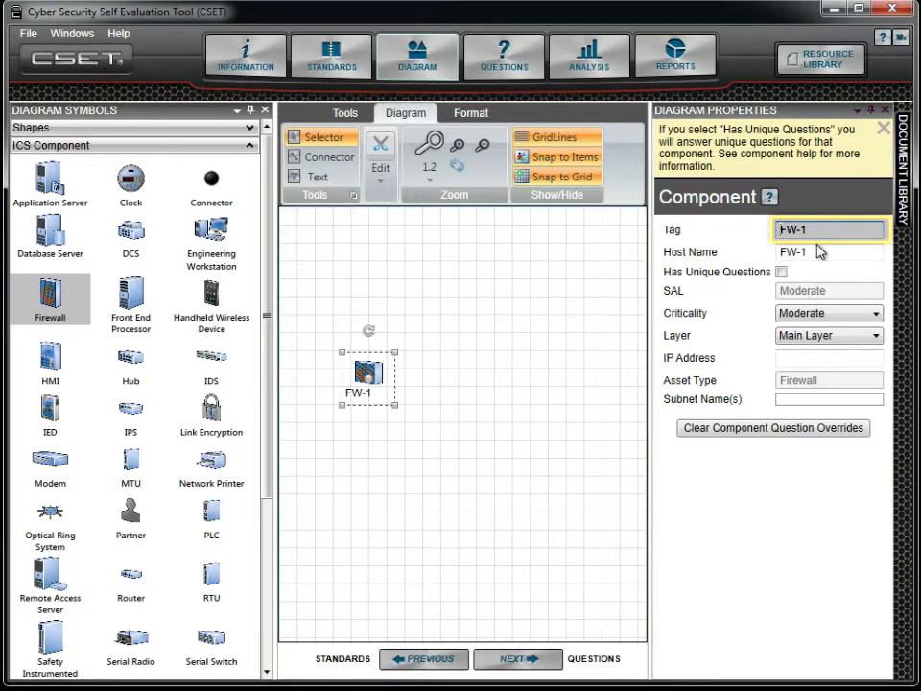
text(Plant)
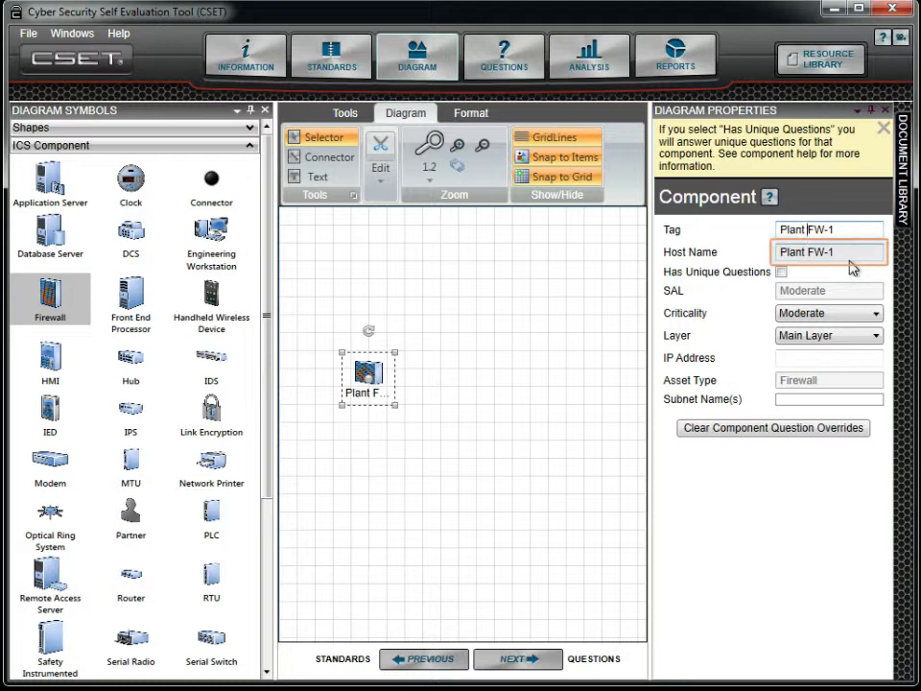
Set the firewall's host name to SY-77B-454 and enable Has Unique Questions.
drag(845, 254, 801, 252)
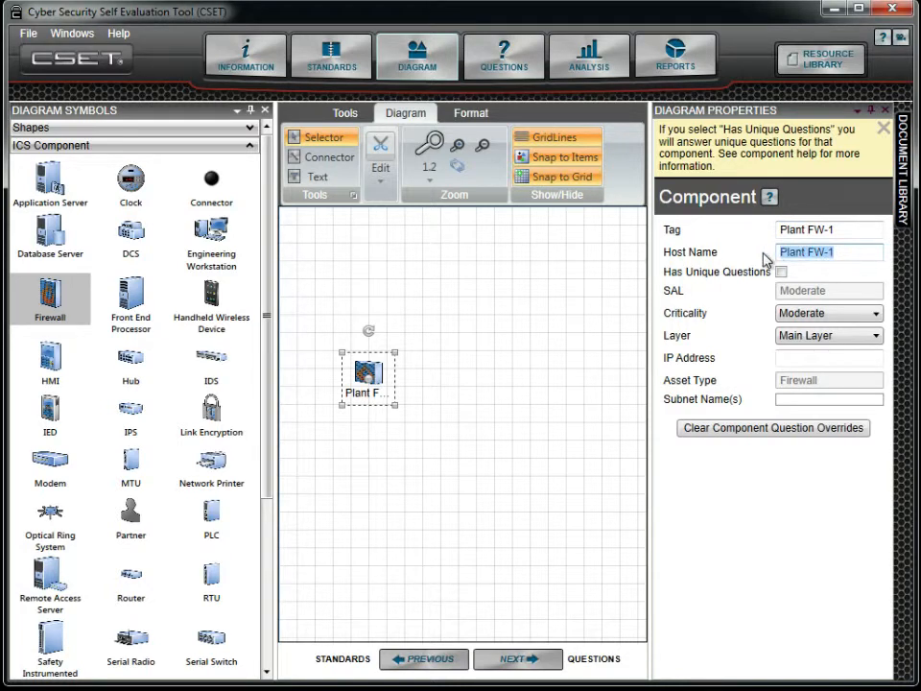
text(SY-77B-454)
click(783, 274)
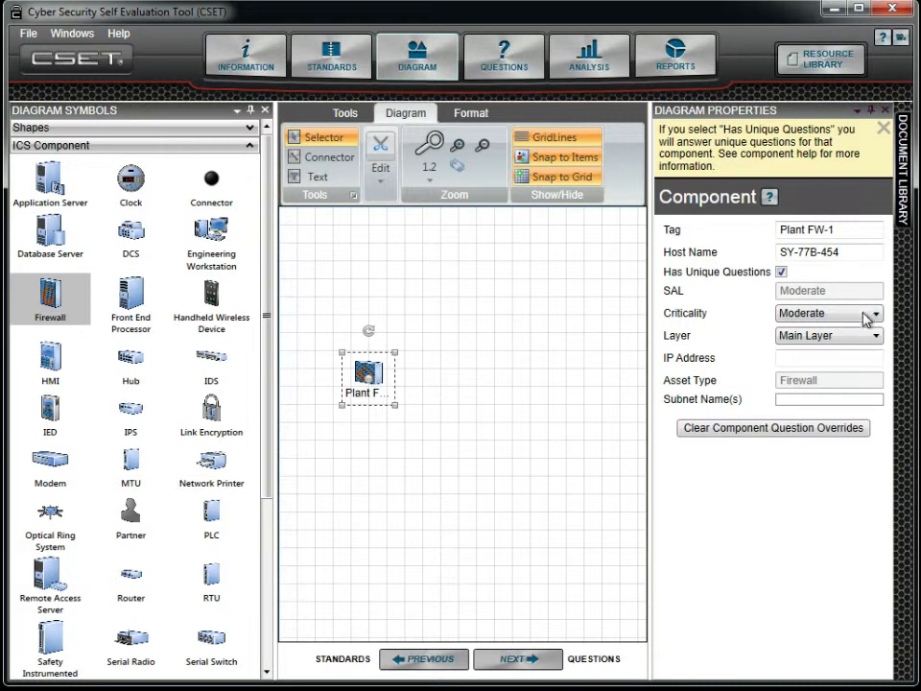
Set the firewall's Criticality to High and its Layer to Area 51.
click(877, 317)
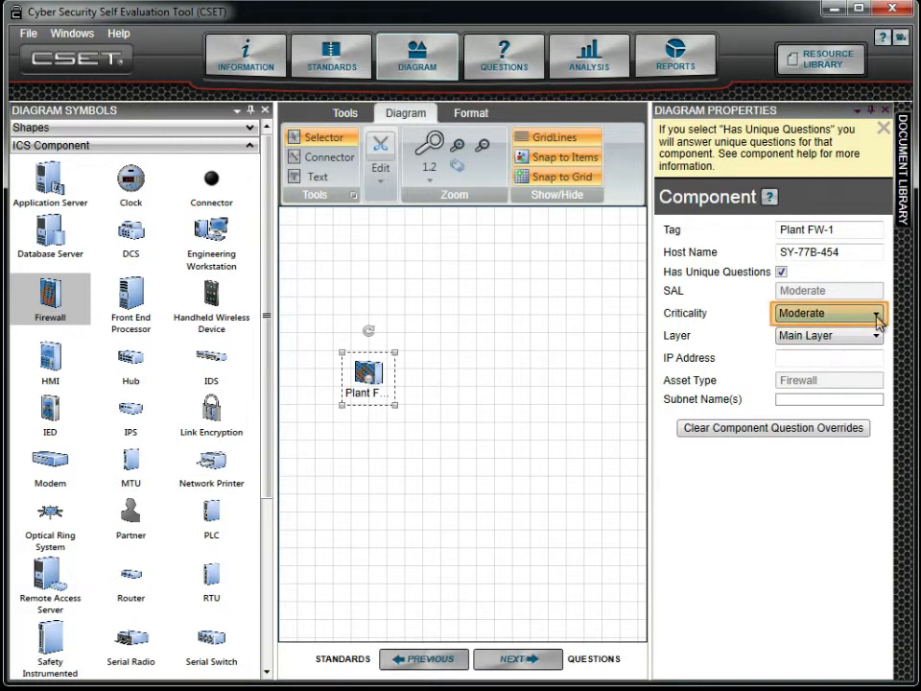
click(876, 319)
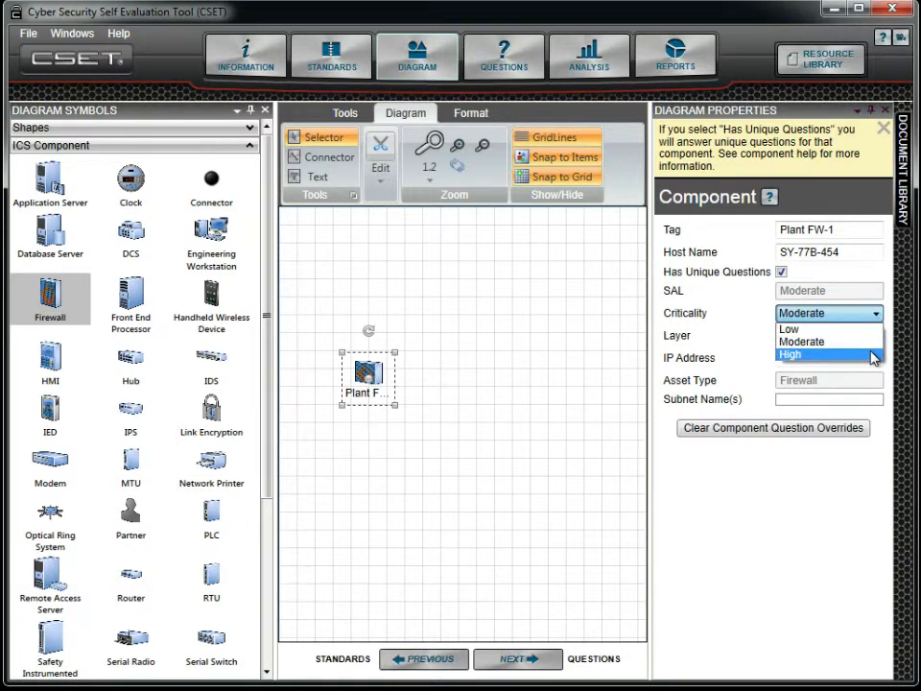
click(872, 355)
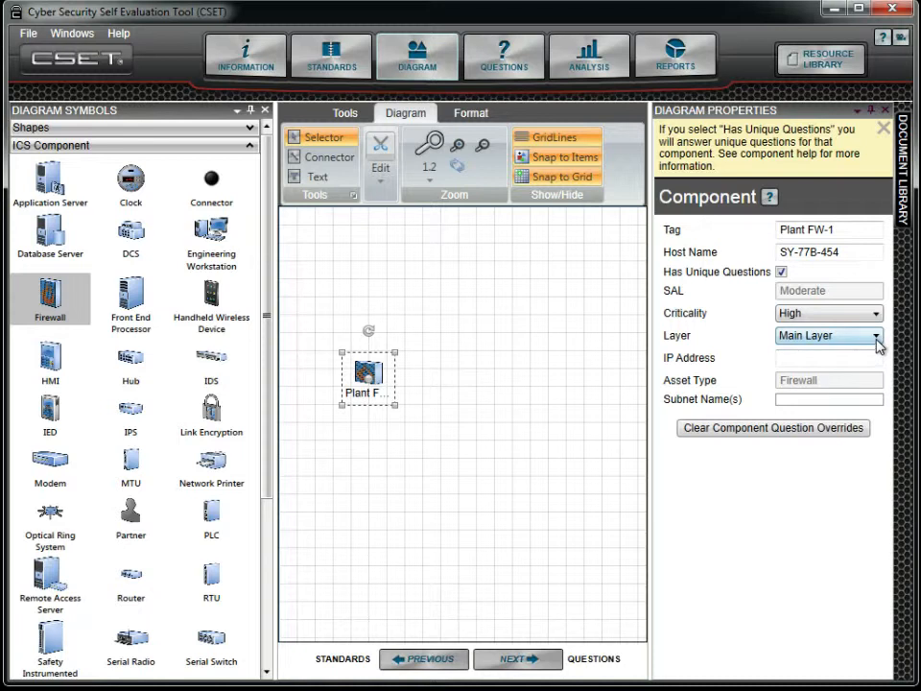
click(877, 340)
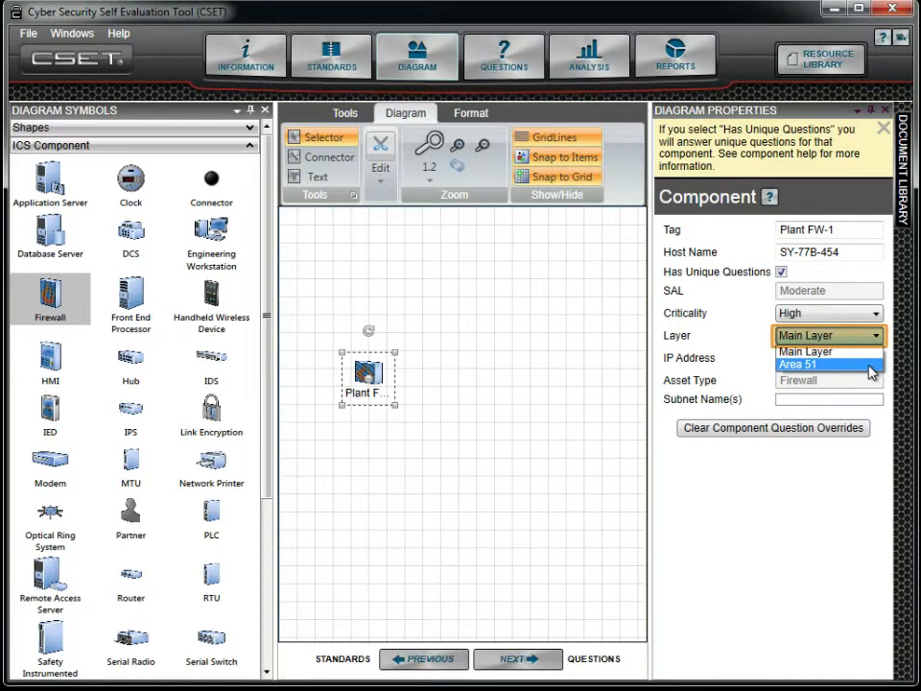
click(869, 366)
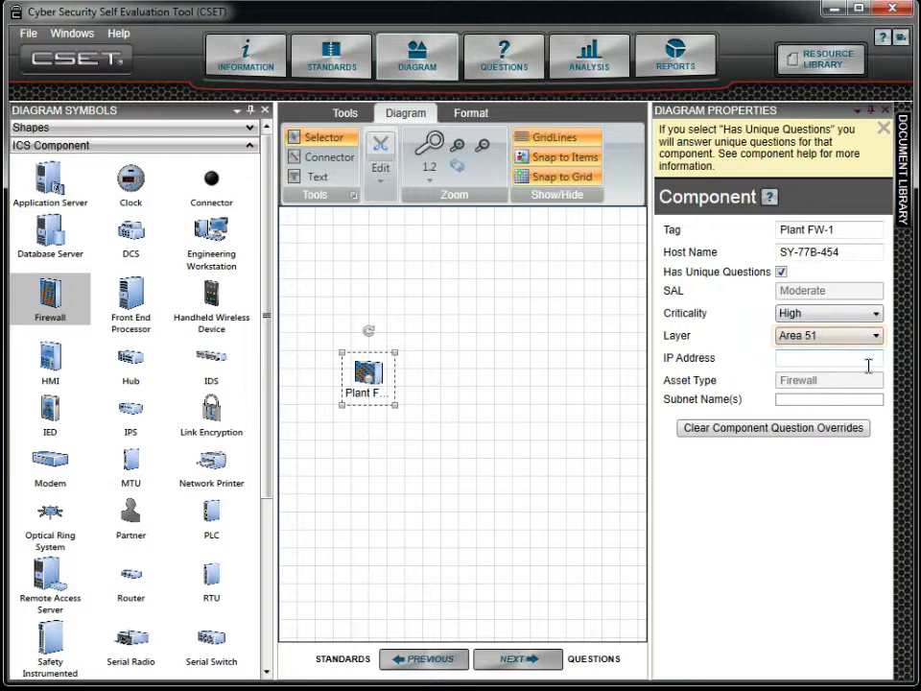
Enter 172.16.254.1 as the firewall's IP address.
click(868, 366)
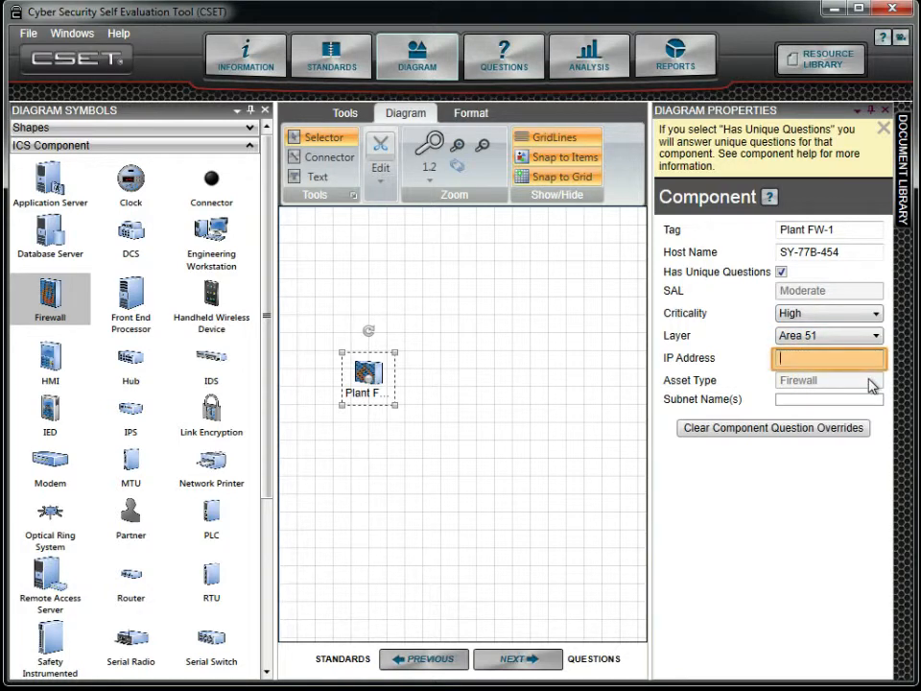
text(172.16.254)
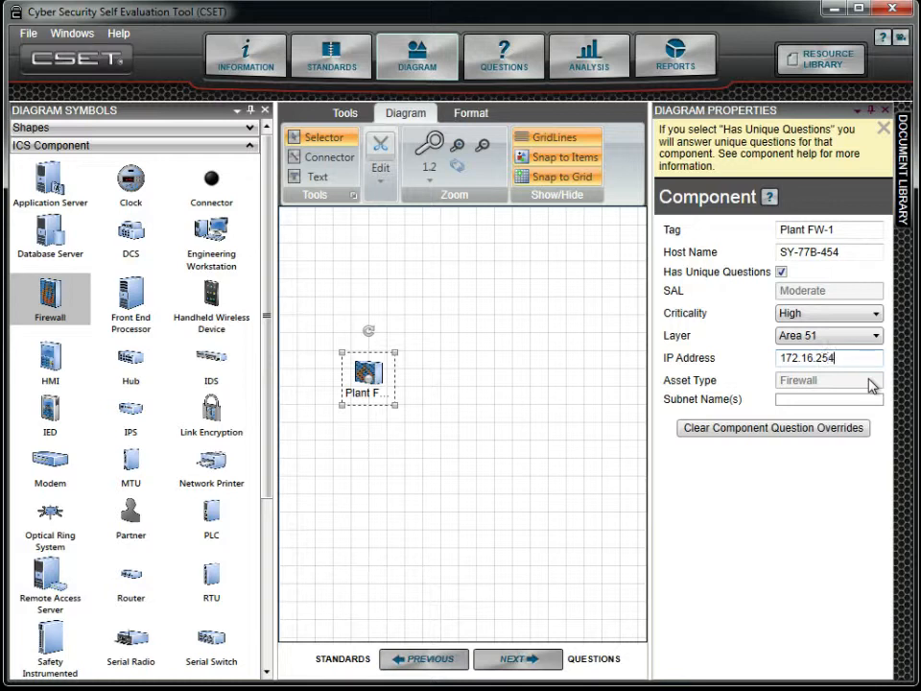
text(.1)
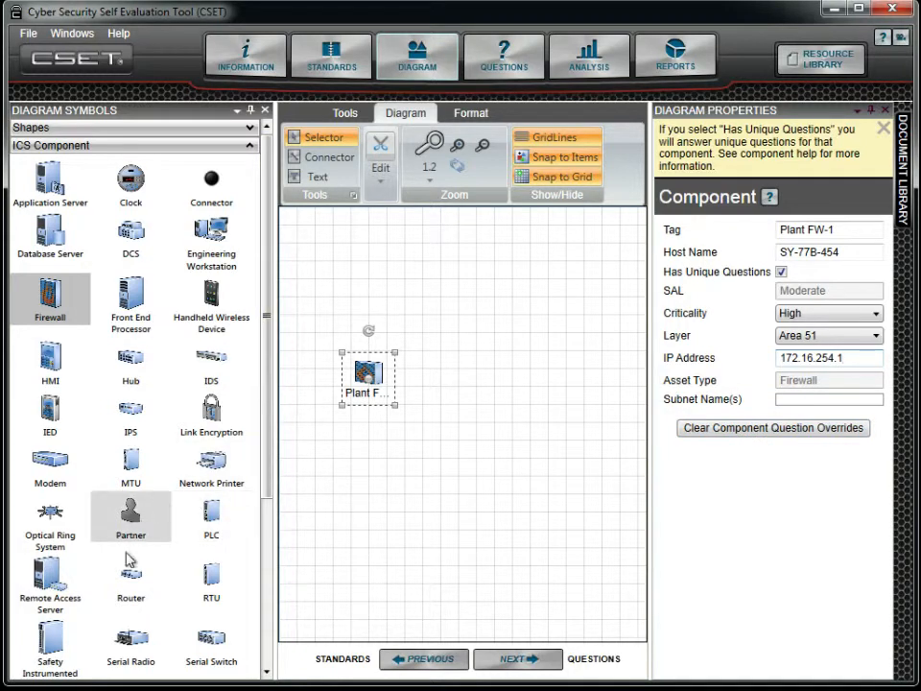
Place a router below the firewall and adjust the SW-1 switch on the canvas.
click(151, 581)
drag(151, 580, 363, 460)
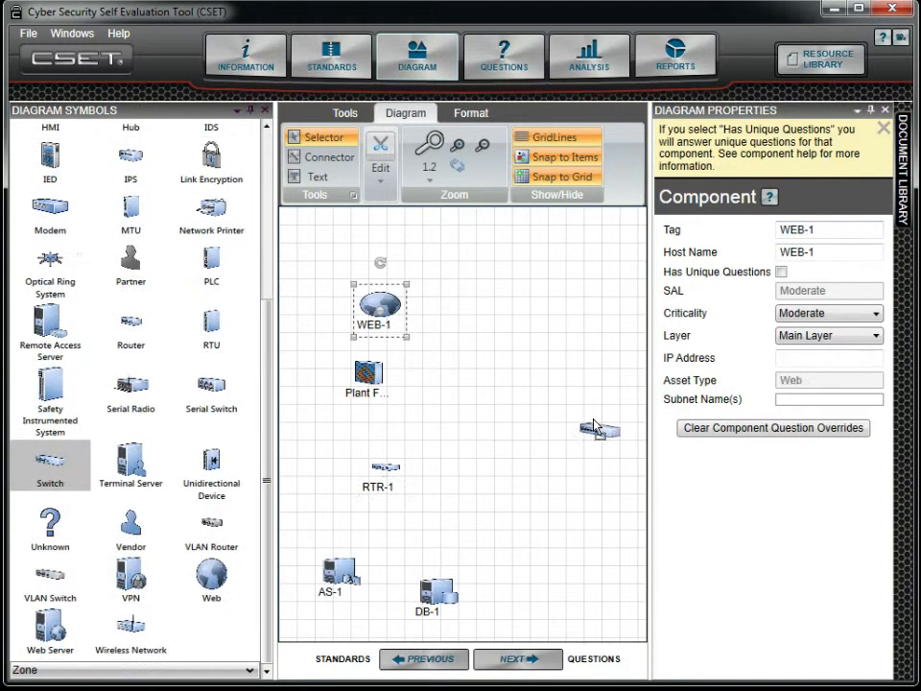
drag(597, 428, 617, 401)
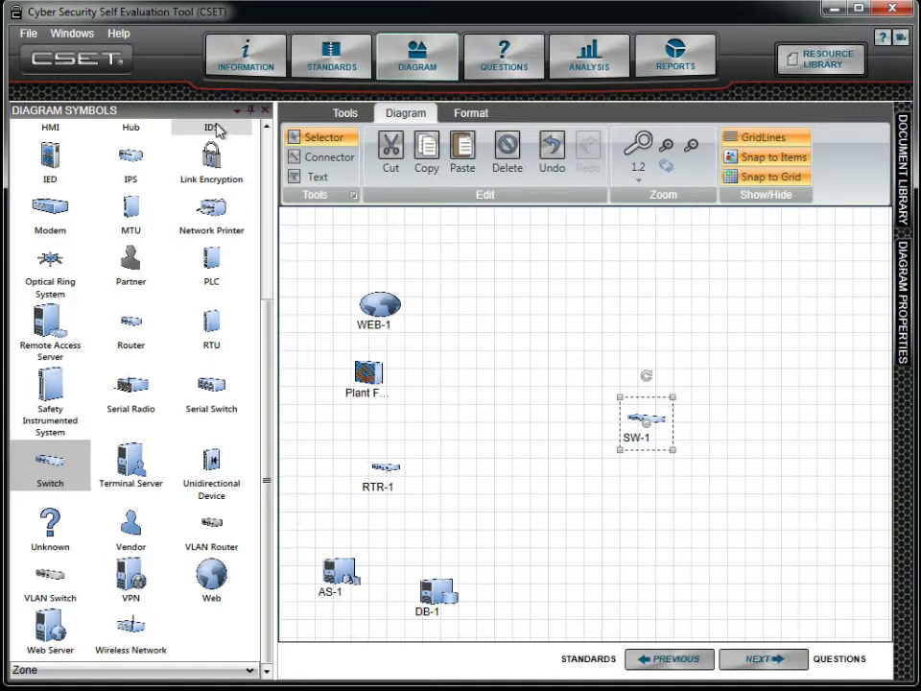
Auto-hide the symbols palette and select the RTR-1 router to show its properties.
click(250, 111)
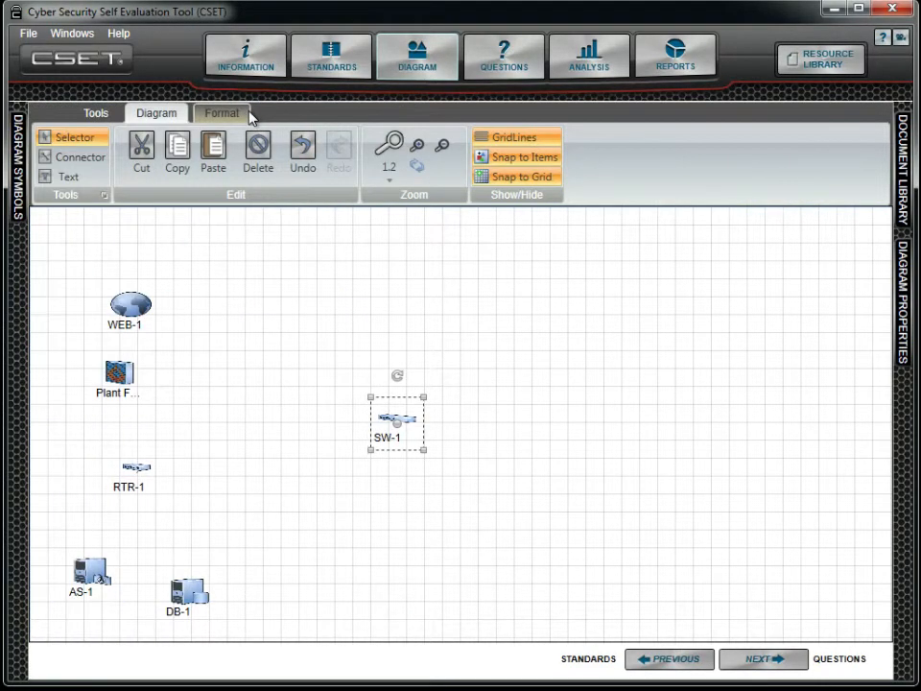
click(144, 470)
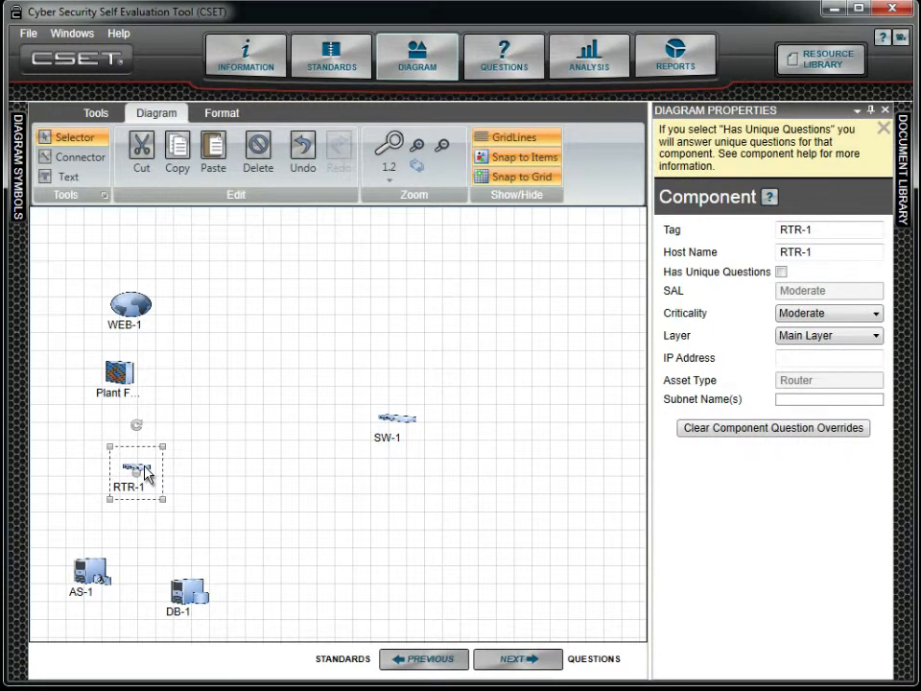
Draw a connector from the RTR-1 router to the SW-1 switch.
click(84, 158)
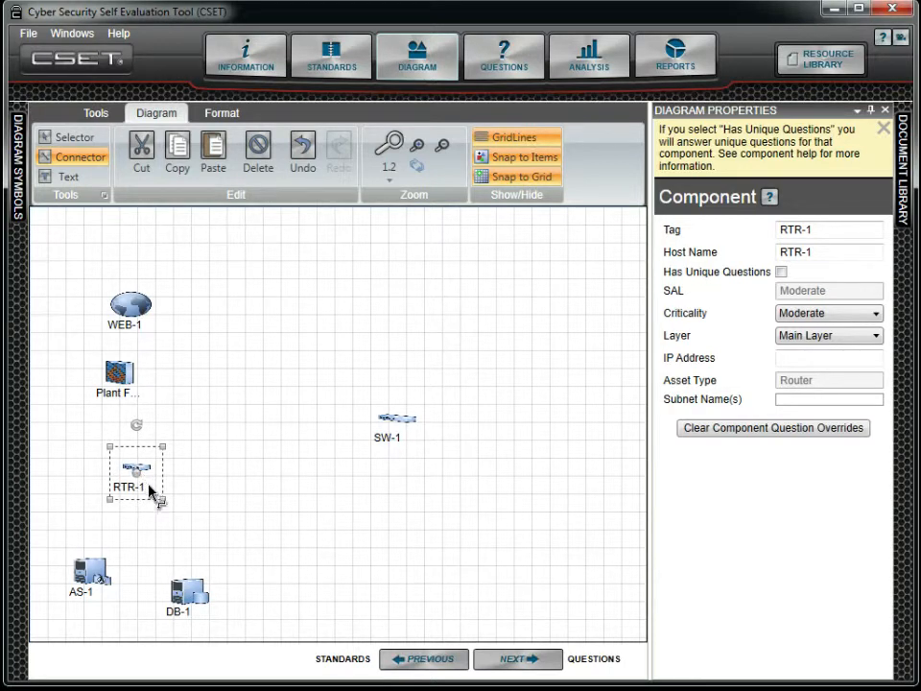
drag(149, 491, 398, 429)
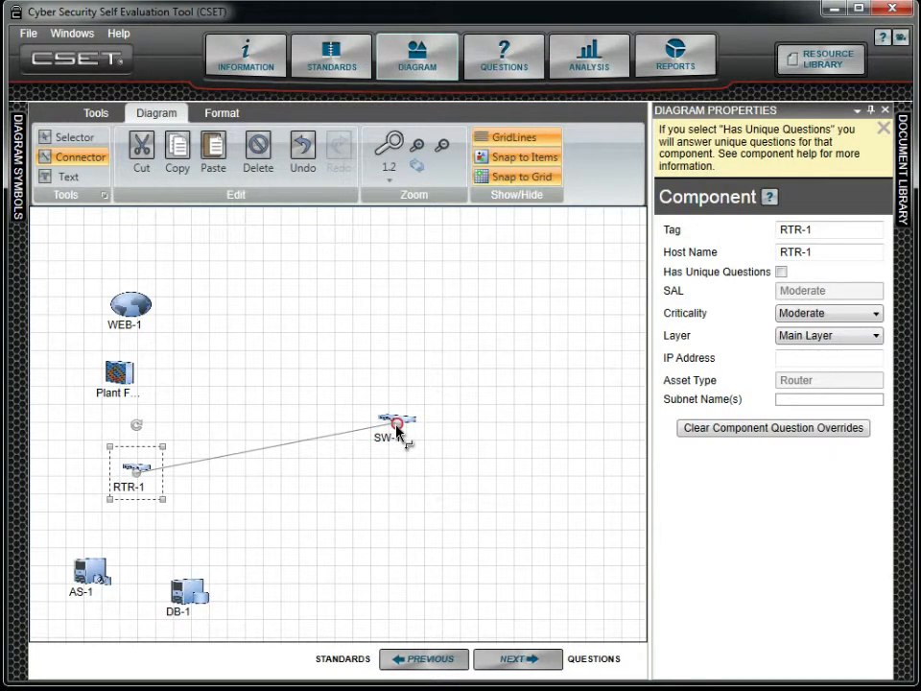
drag(397, 427, 394, 425)
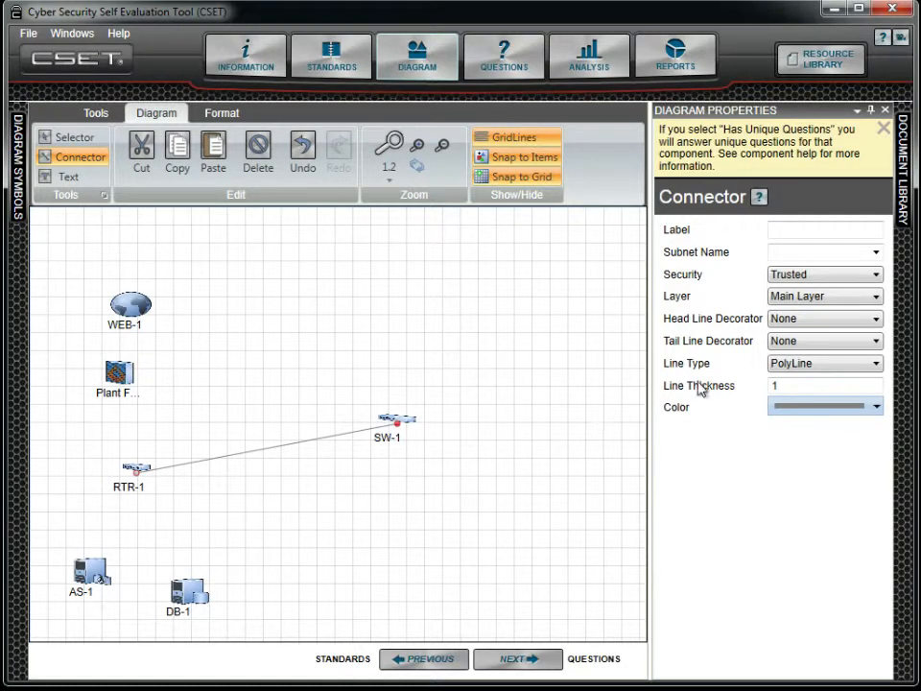
Label the new connector Public and set its subnet name to Subnet A.
click(825, 232)
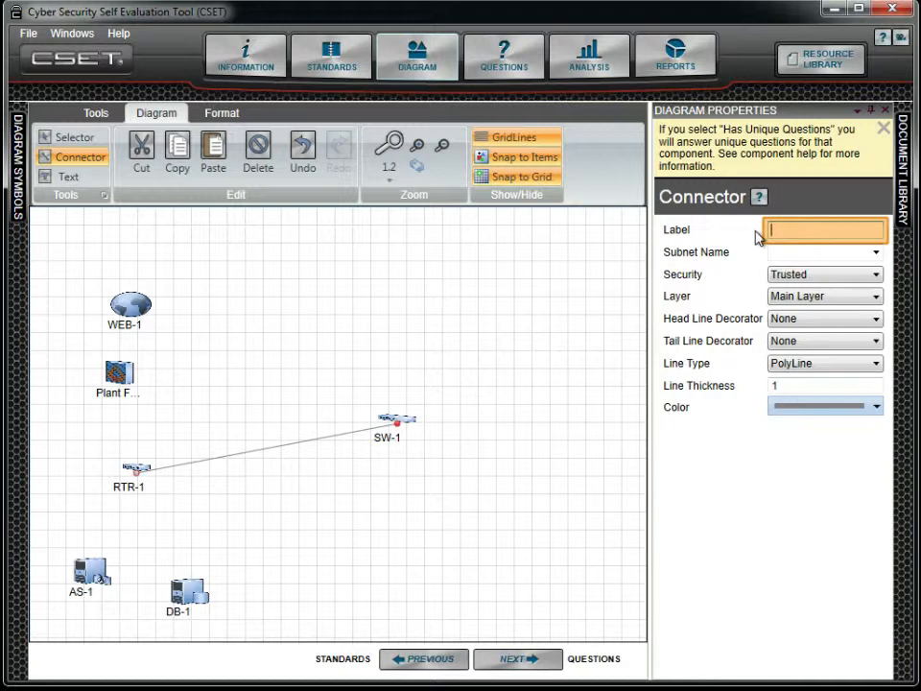
text(P)
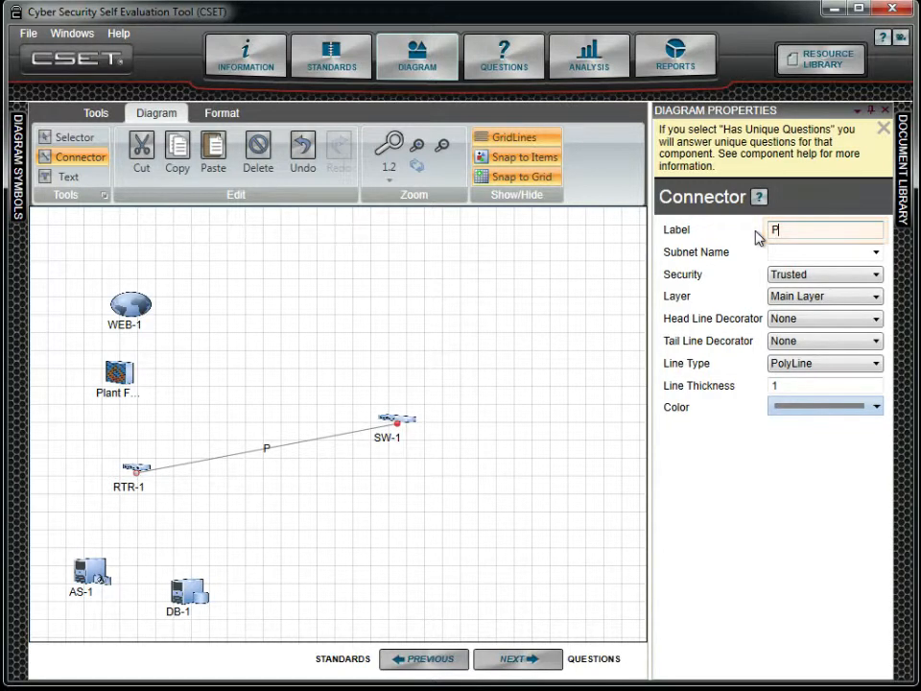
text(ublic)
key(Tab)
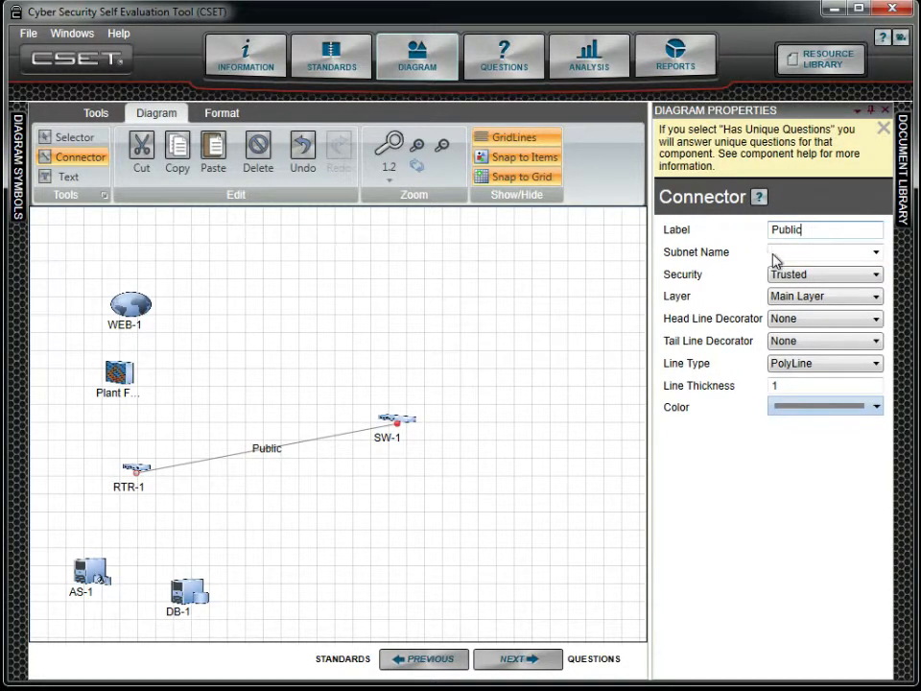
click(783, 253)
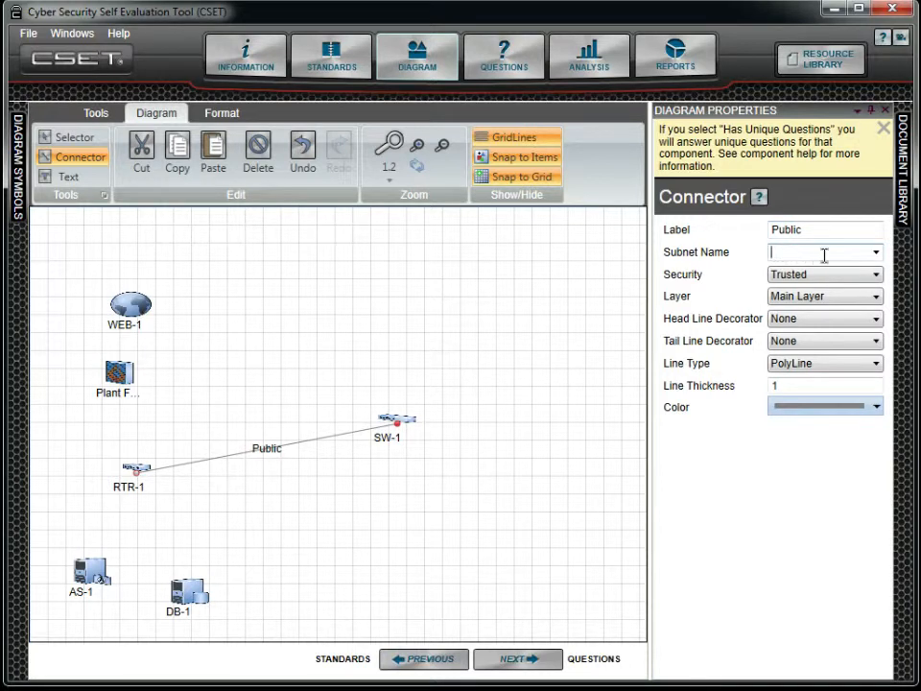
text(Subnet A)
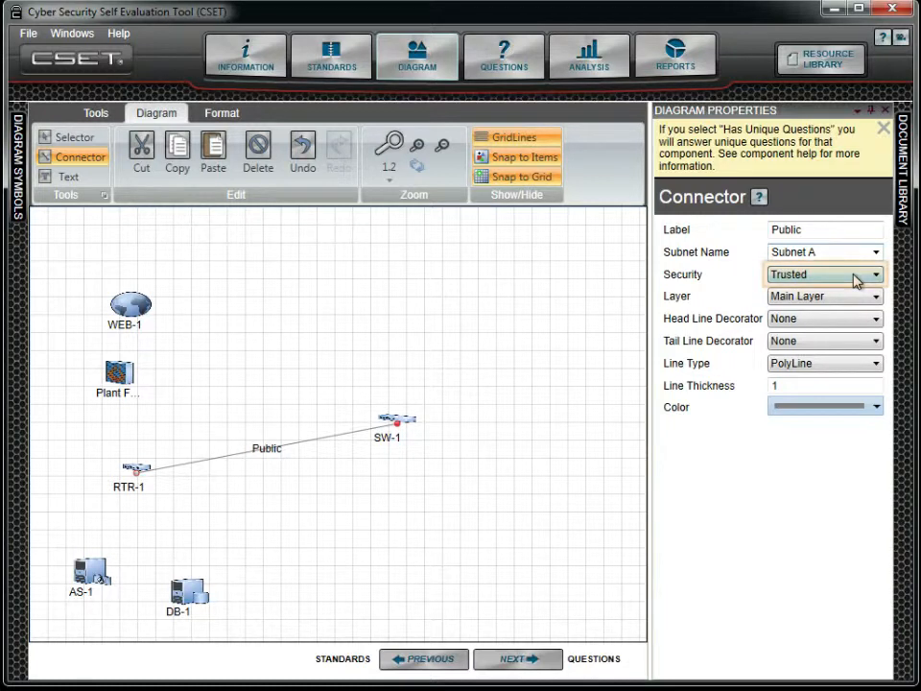
Set the connector's security to Untrusted and give it Arrow decorators at both head and tail.
click(857, 279)
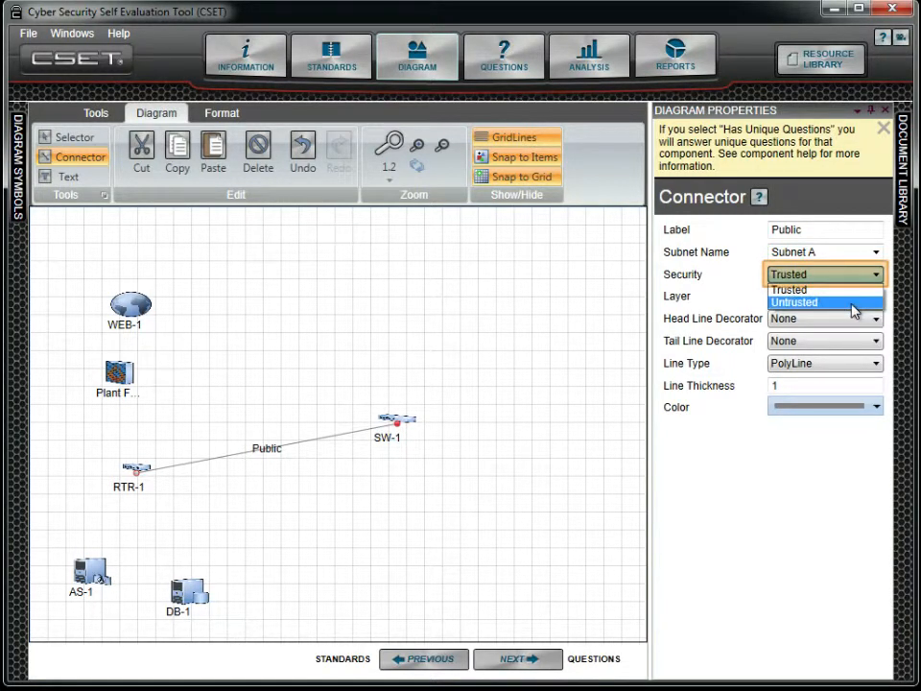
click(854, 302)
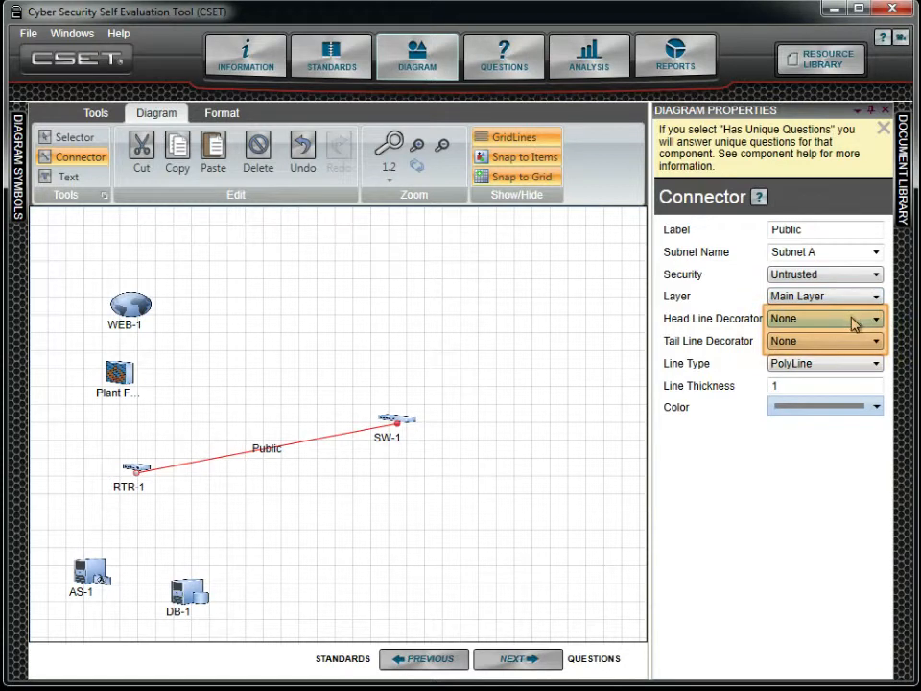
click(853, 324)
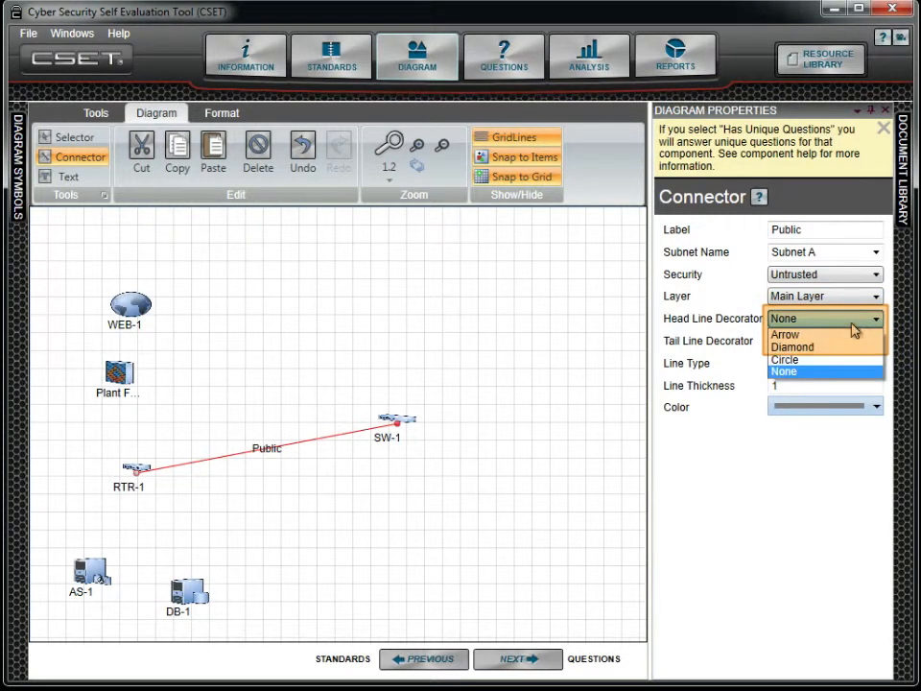
click(853, 335)
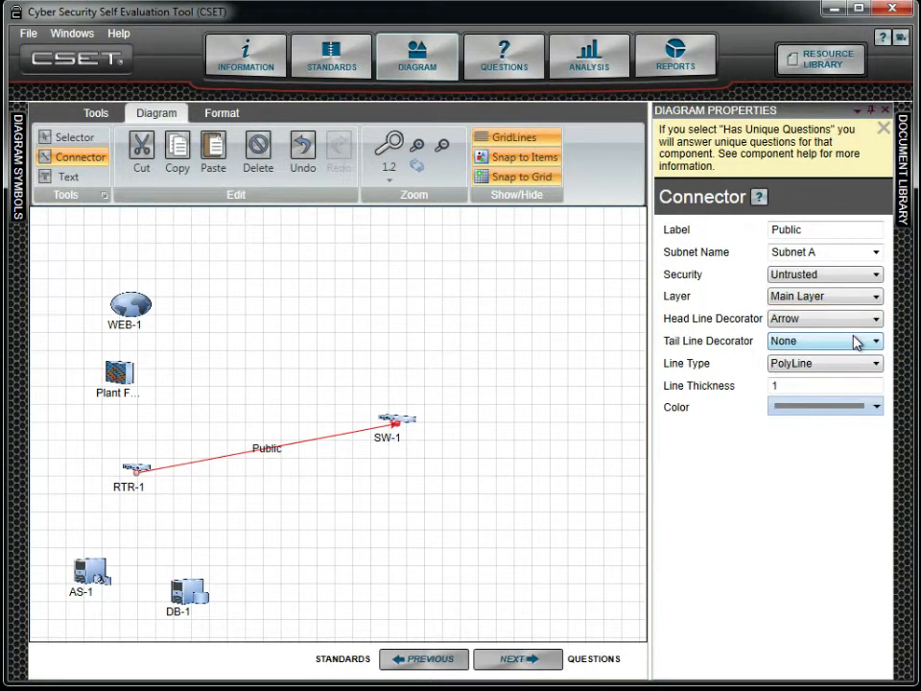
click(860, 342)
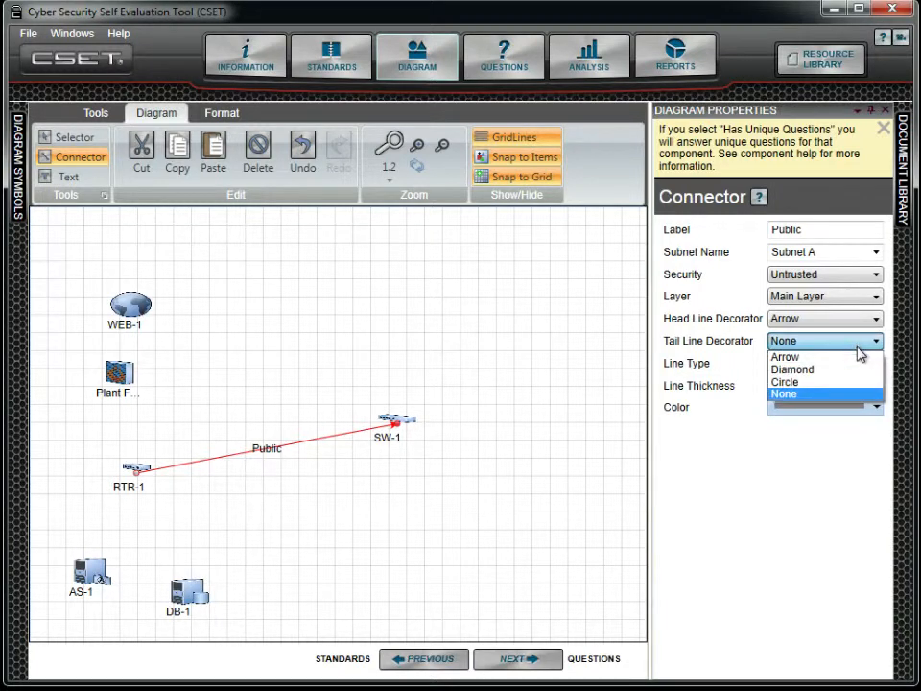
click(860, 357)
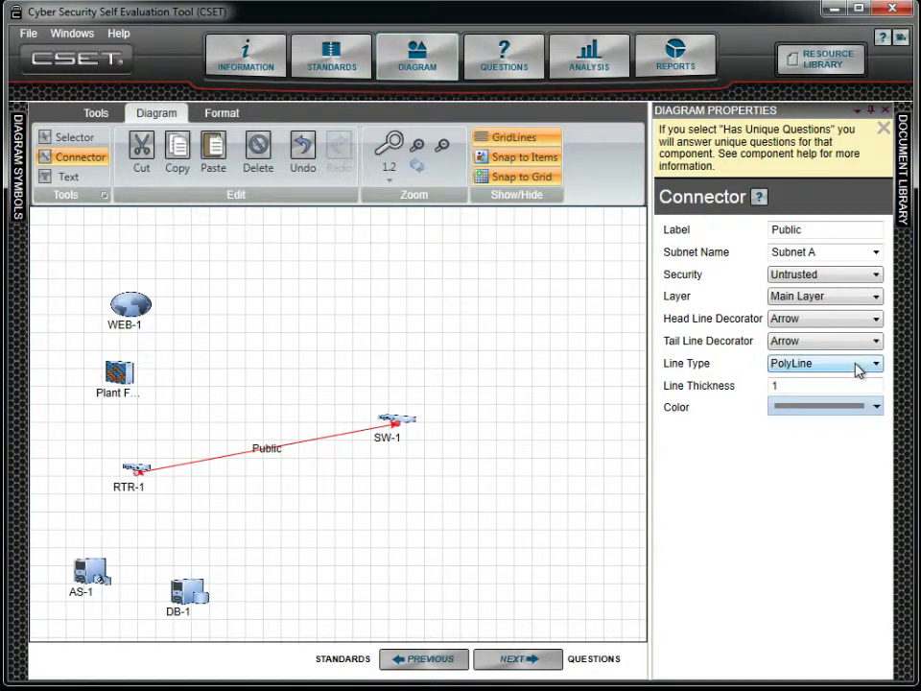
Set the connector's line thickness to 3, leaving its color as is.
click(851, 386)
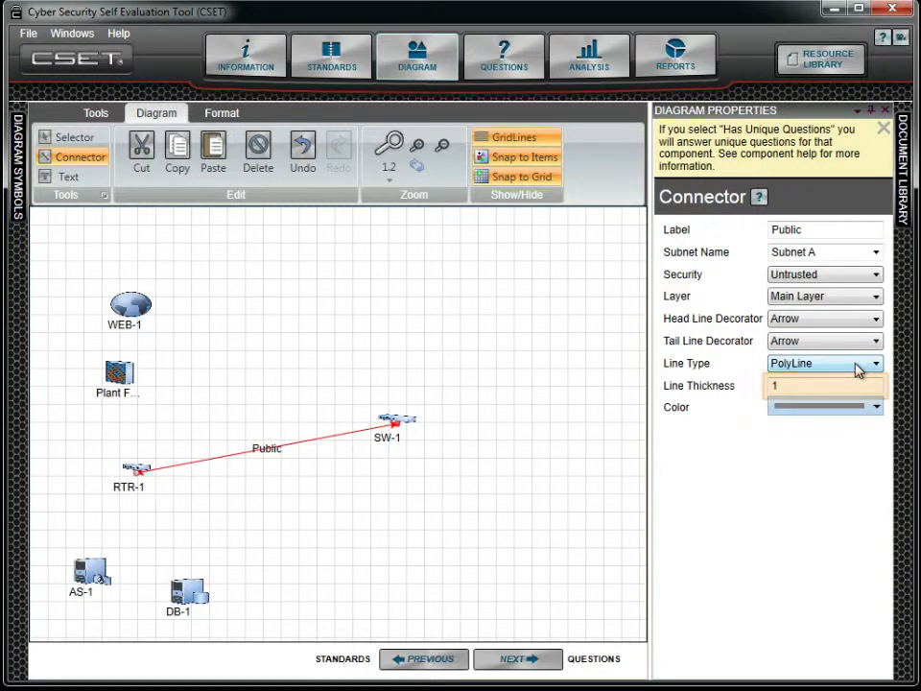
double_click(778, 387)
text(3)
key(Return)
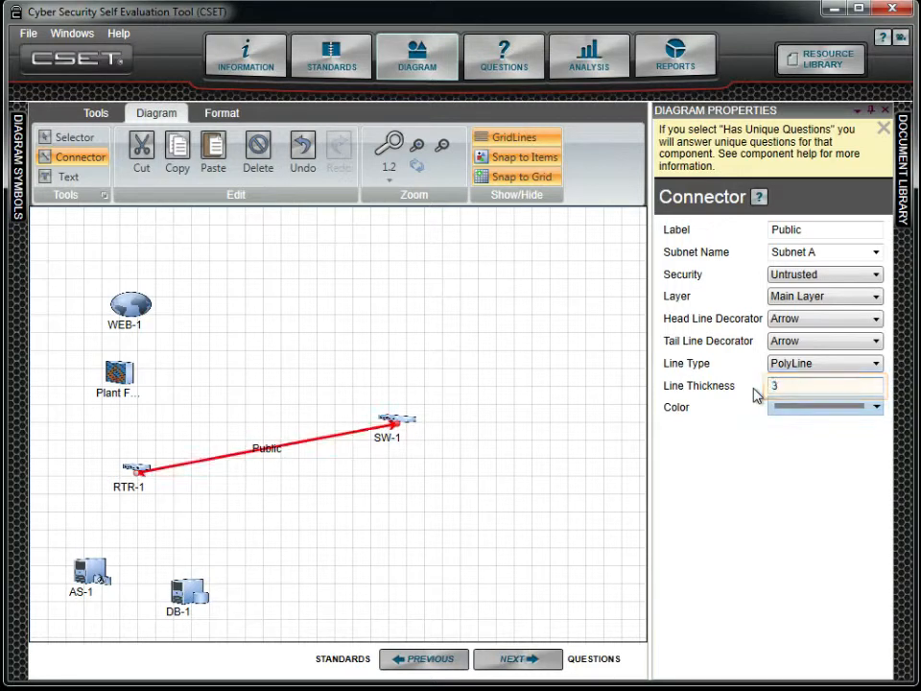
click(820, 407)
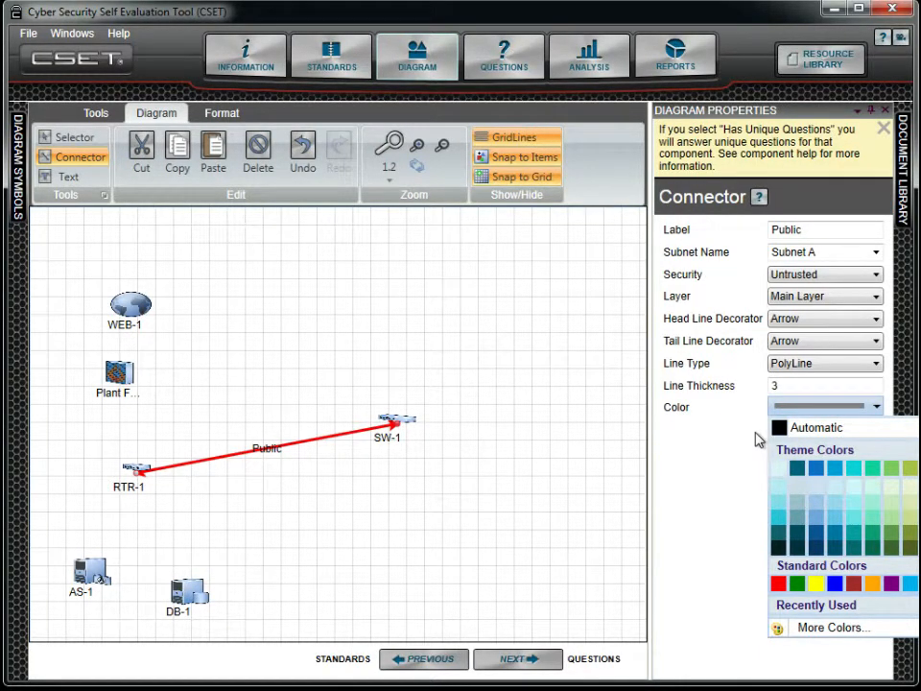
click(785, 410)
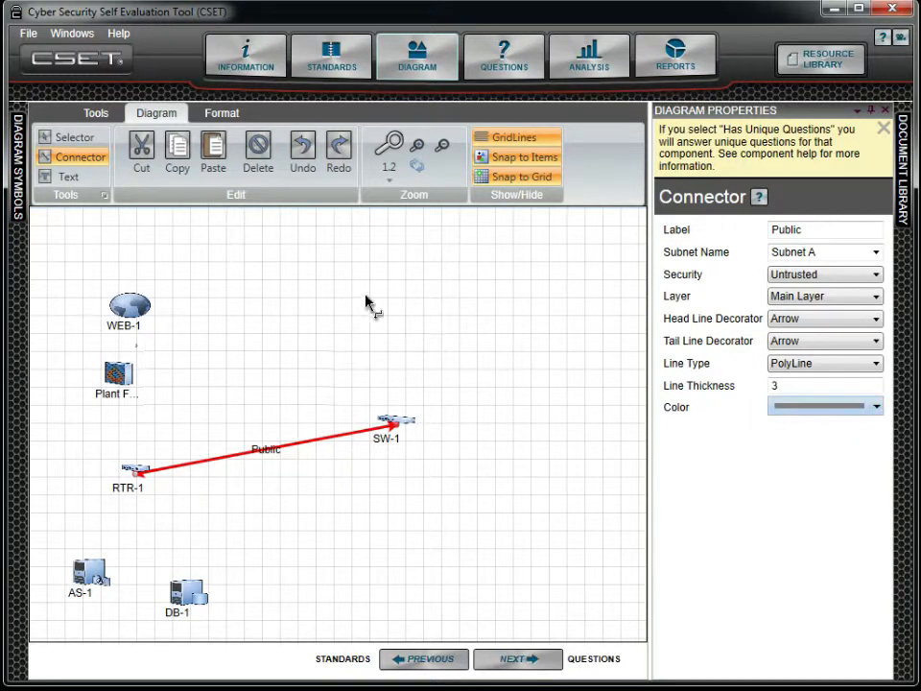
Draw a connector from the WEB-1 server to the DB-1 database.
click(99, 142)
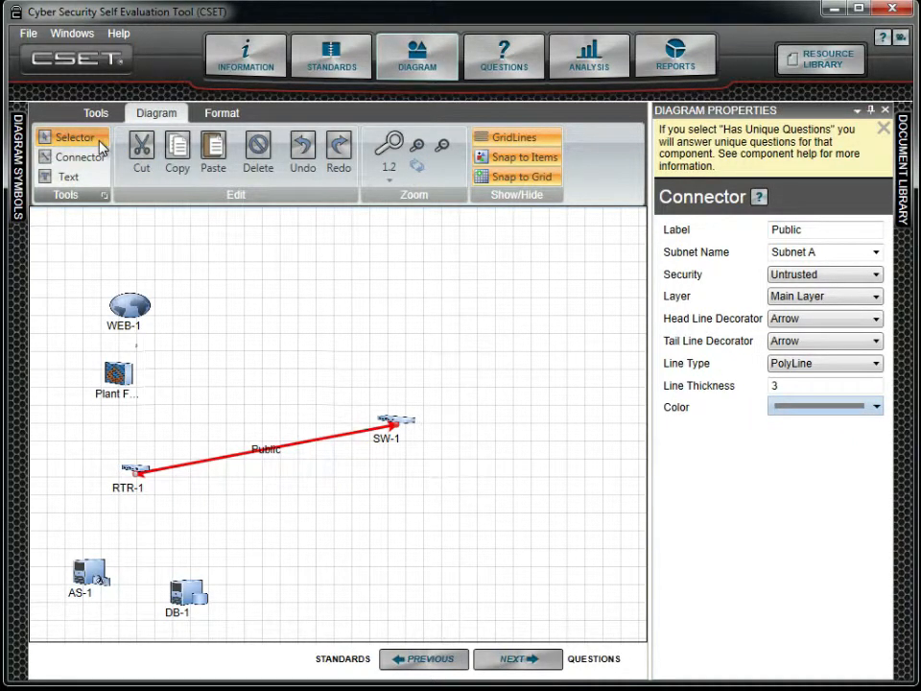
click(135, 305)
click(95, 160)
mouse_move(148, 313)
mouse_down()
mouse_move(191, 606)
mouse_move(187, 597)
mouse_up()
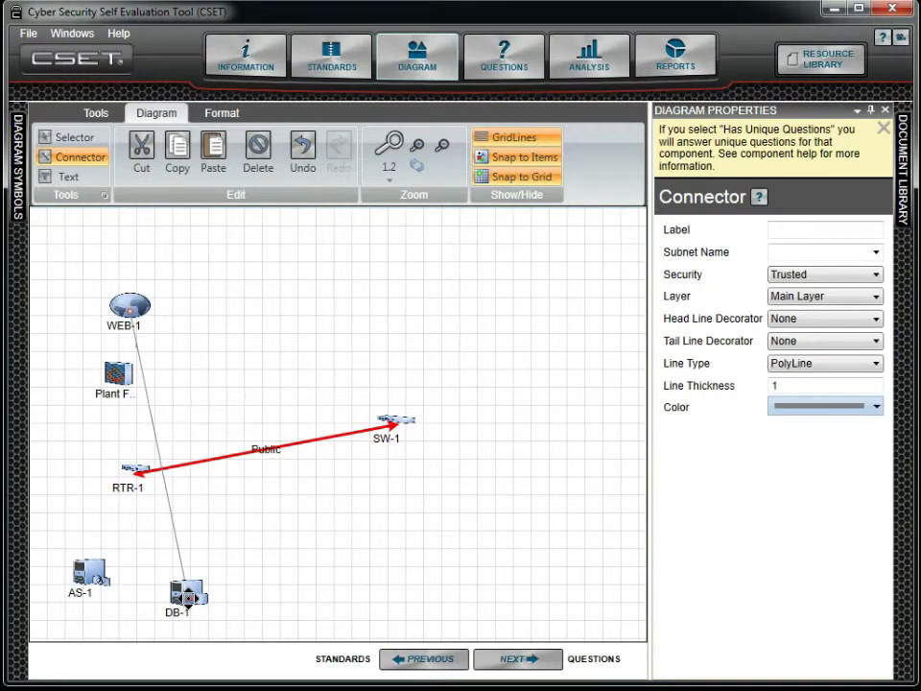
Bend the WEB-1 to DB-1 connector around the left side and try a Spline line type before returning to PolyLine.
click(79, 137)
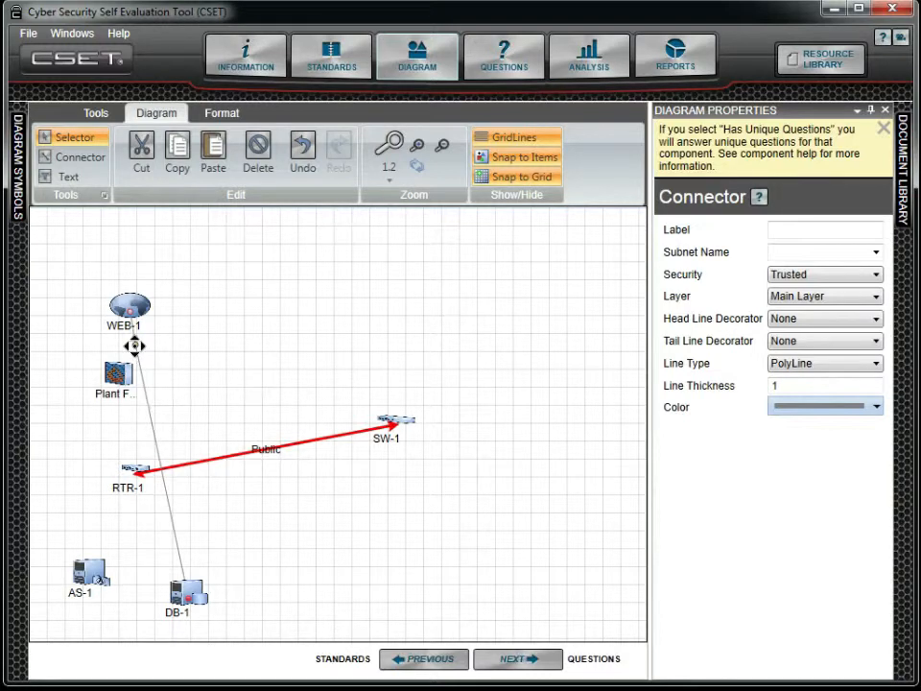
click(170, 520)
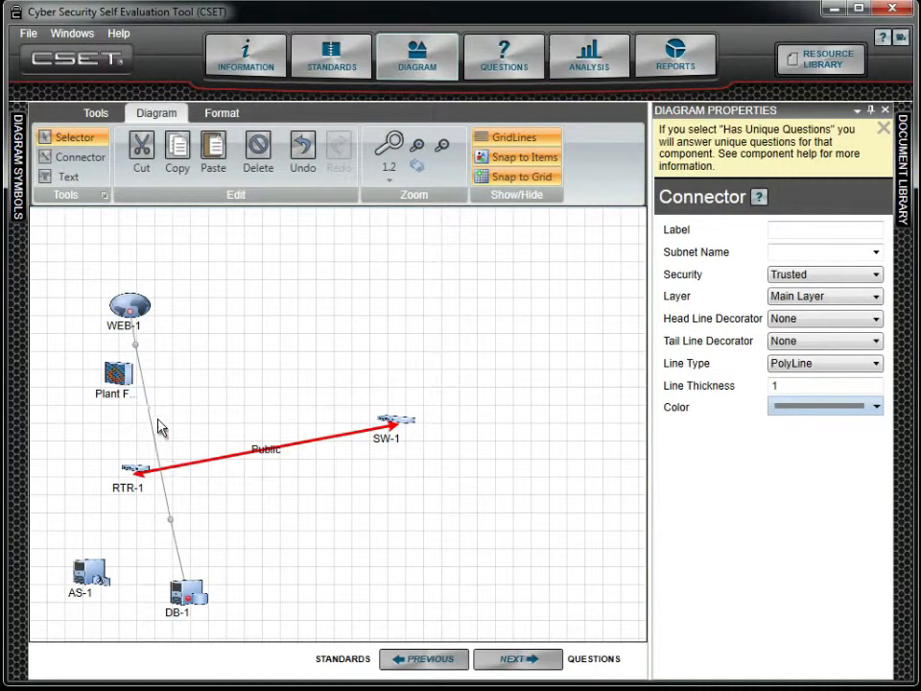
drag(133, 349, 64, 351)
drag(168, 521, 98, 529)
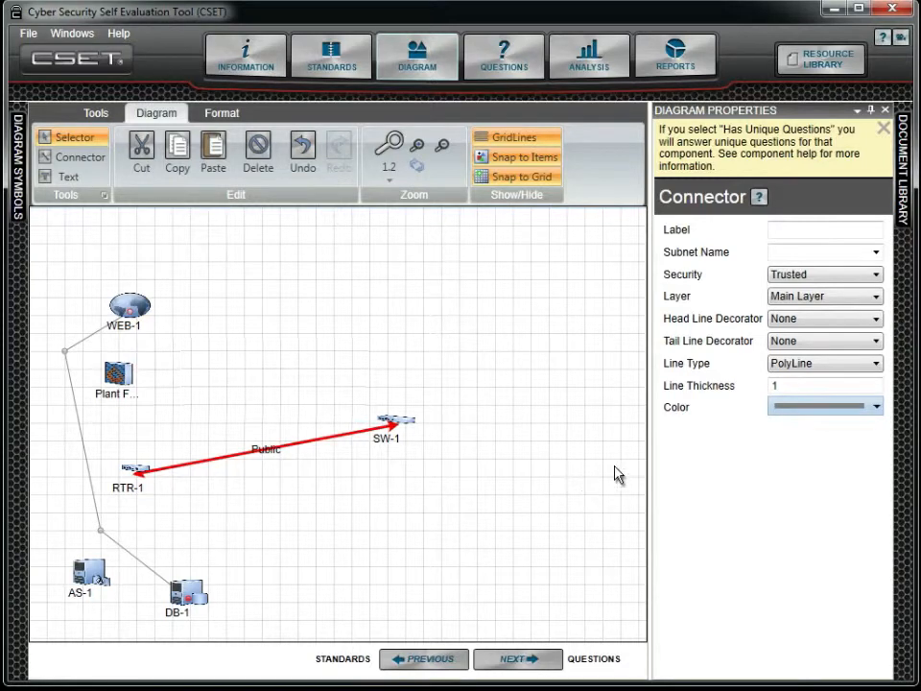
click(822, 372)
click(823, 392)
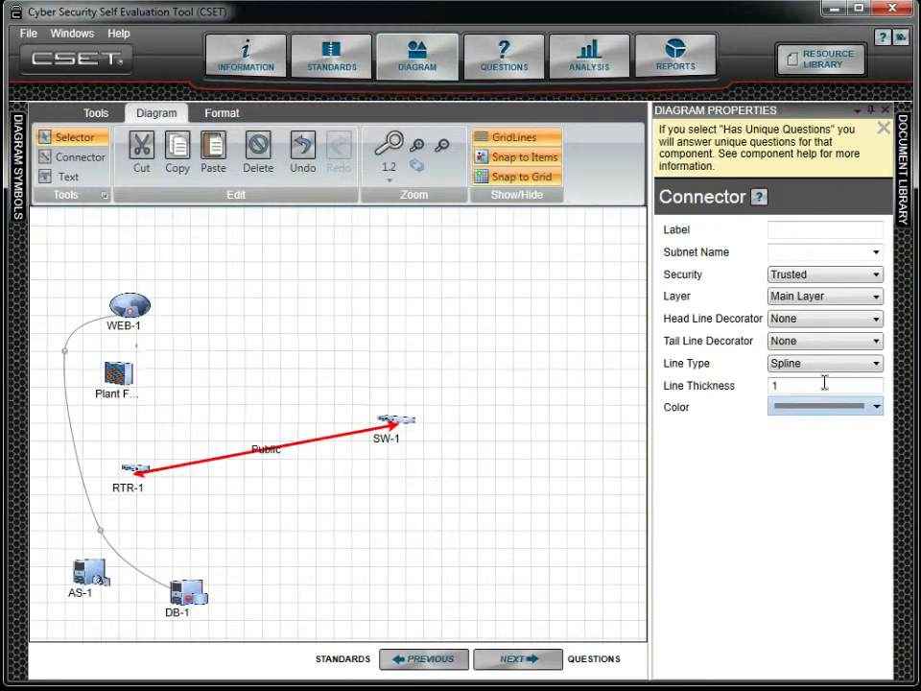
click(824, 370)
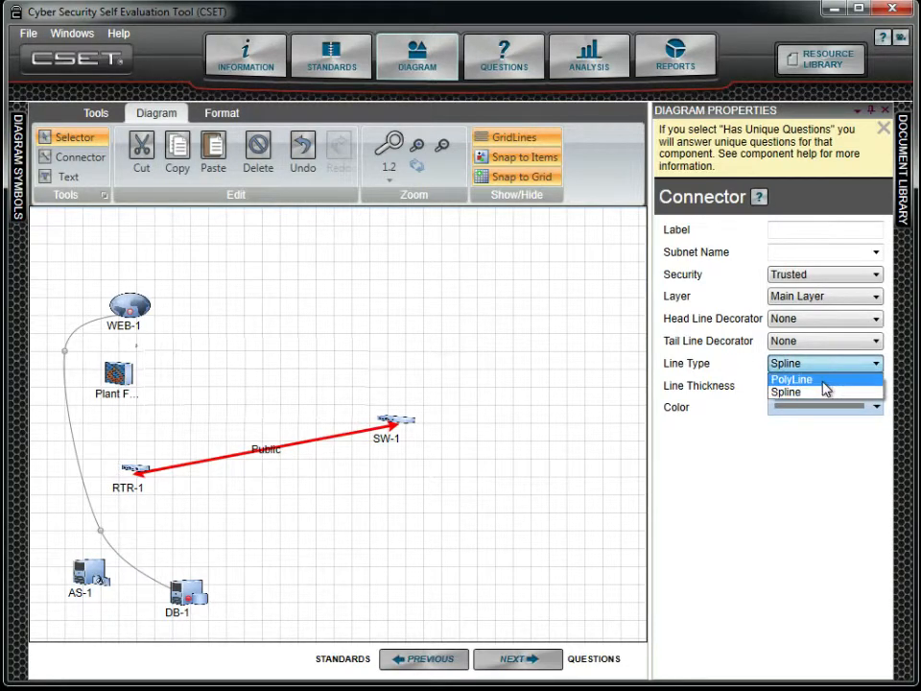
click(824, 381)
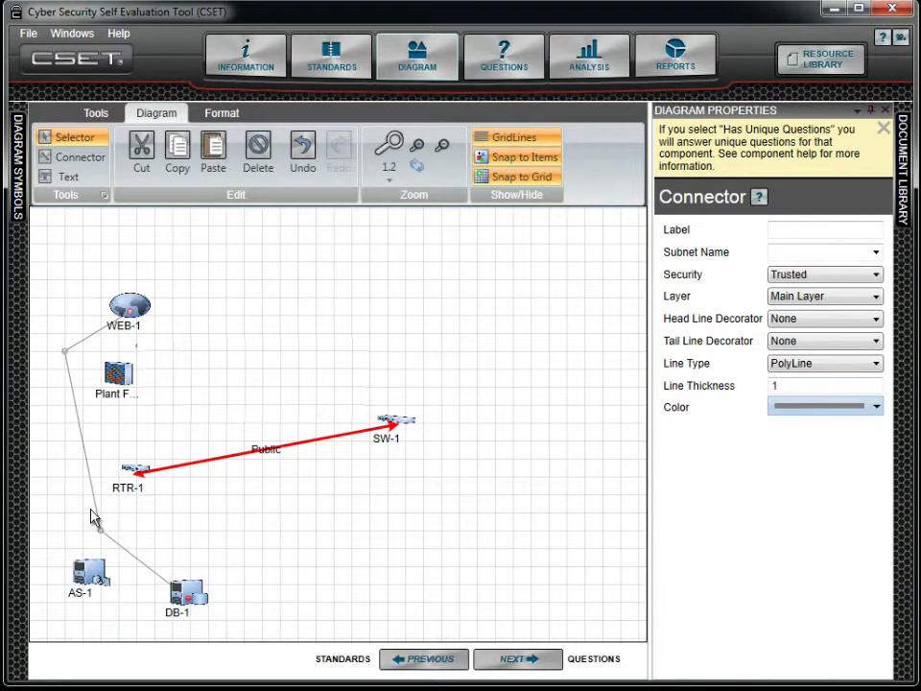
Delete the WEB-1 to DB-1 connector and undo the last action.
click(257, 153)
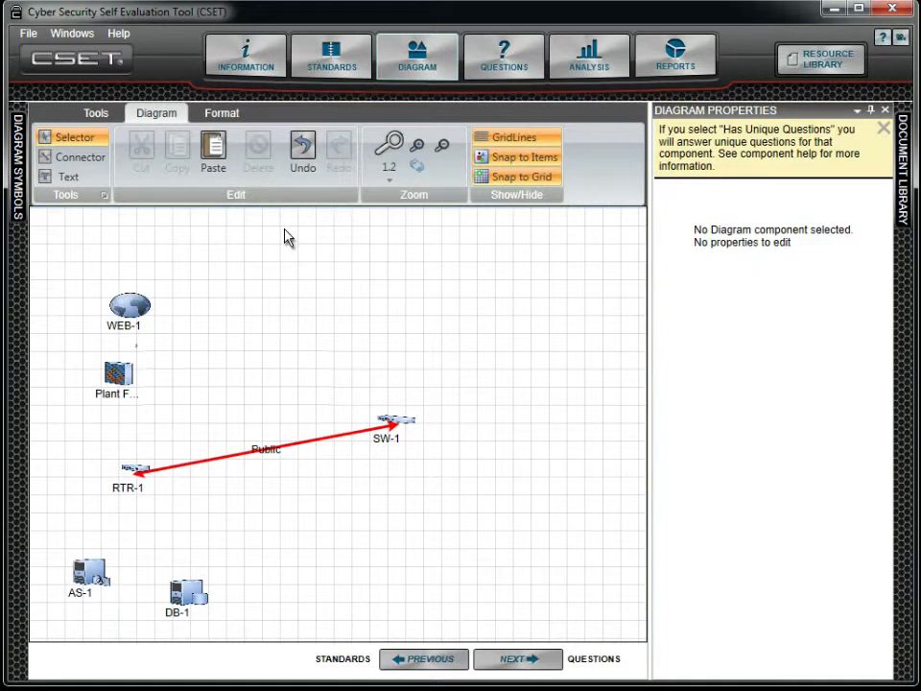
key(ctrl+z)
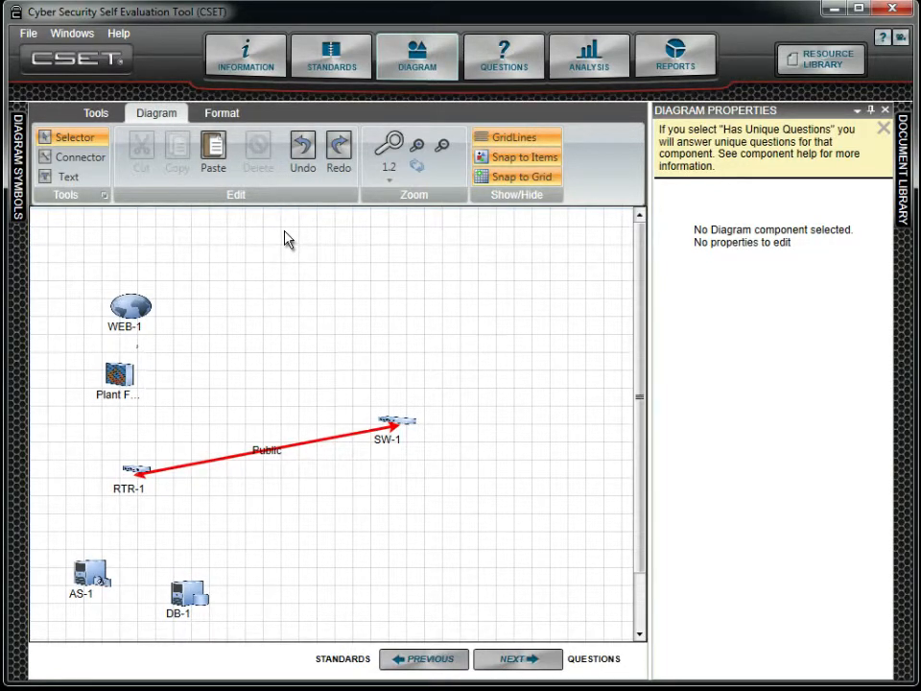
Draw a connector from the RTR-1 router up to the Plant FW-1 firewall.
click(130, 476)
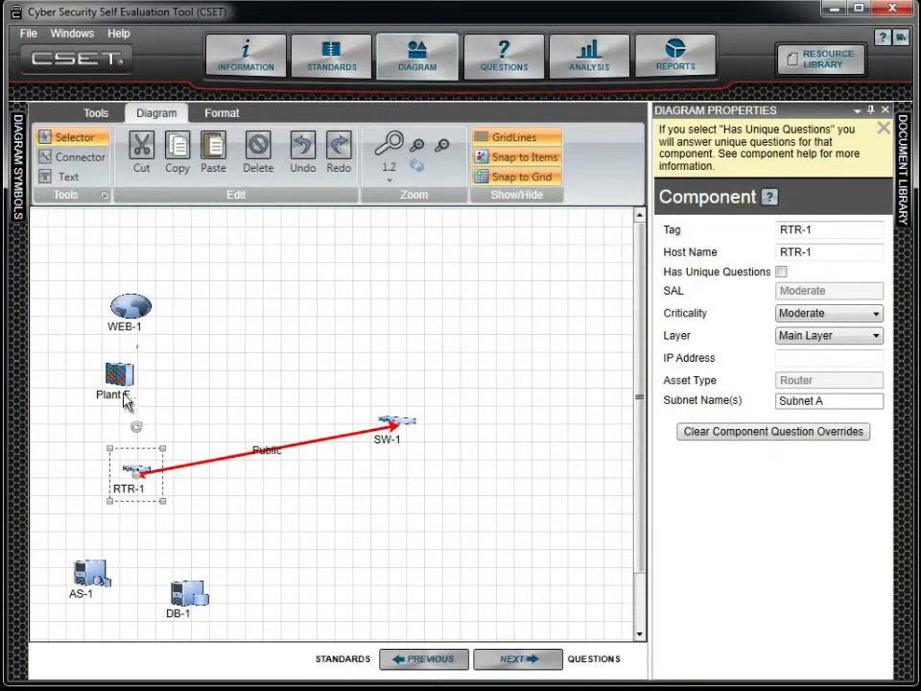
click(99, 161)
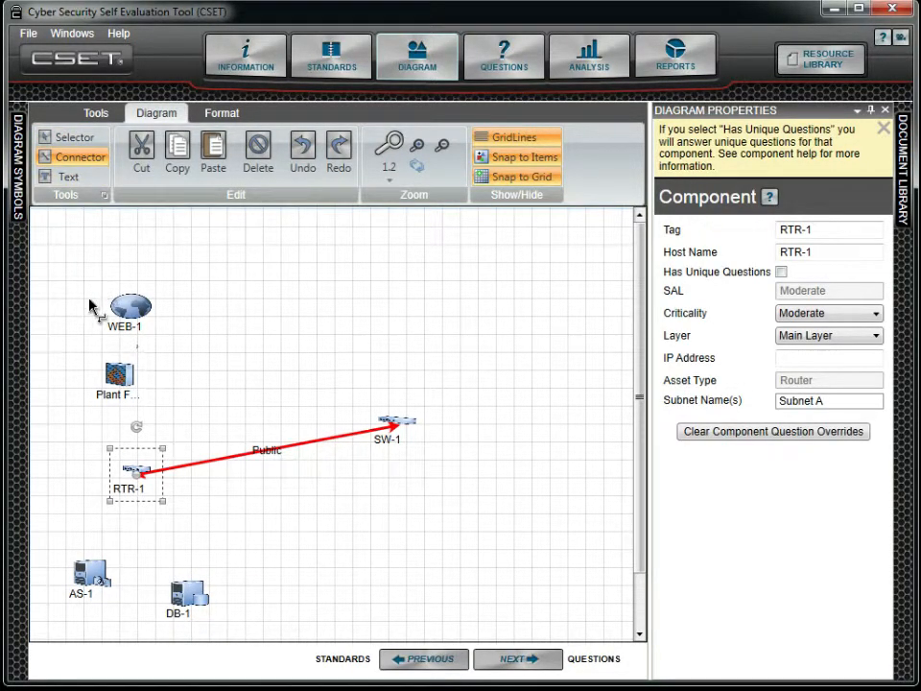
drag(116, 465, 119, 384)
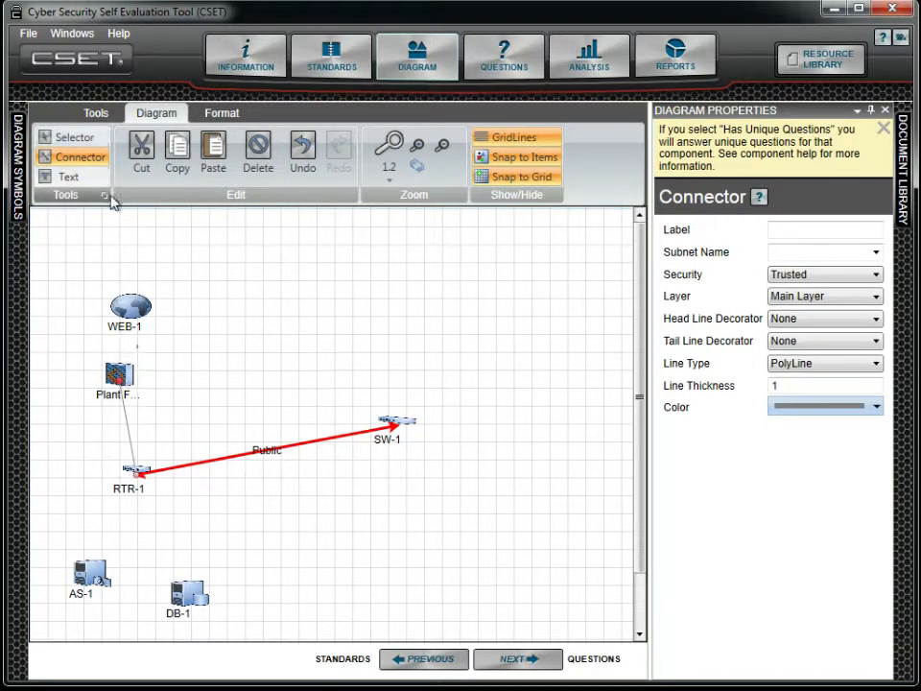
click(82, 140)
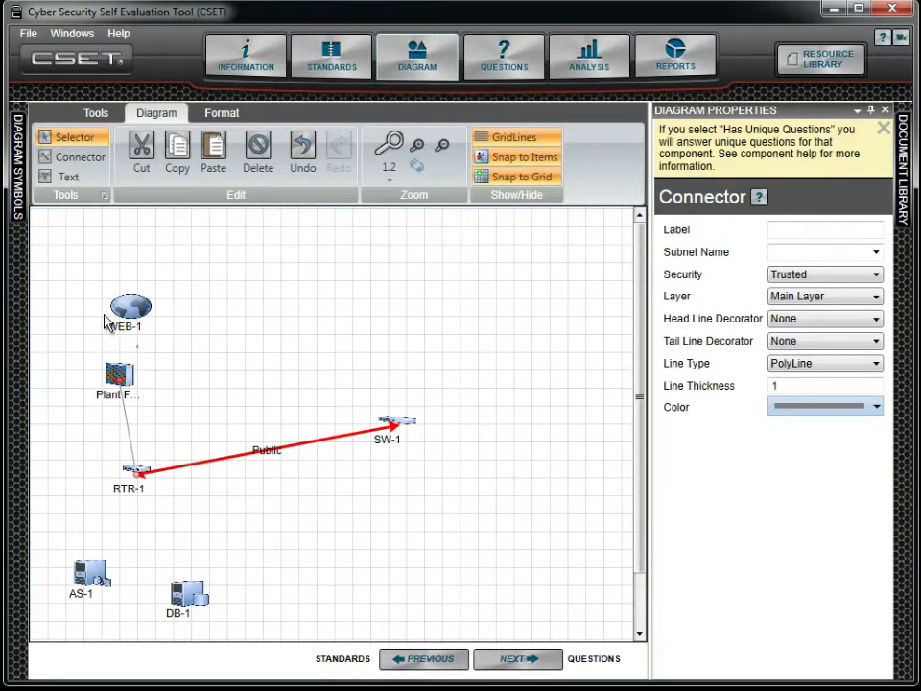
Draw a connector from the Plant FW-1 firewall up to the WEB-1 server.
click(132, 374)
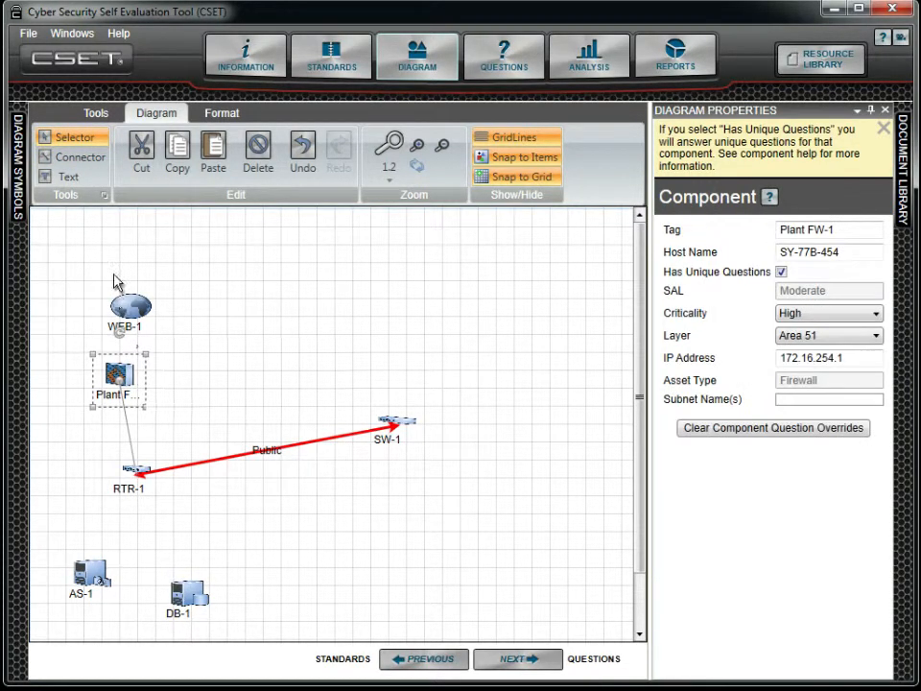
click(93, 163)
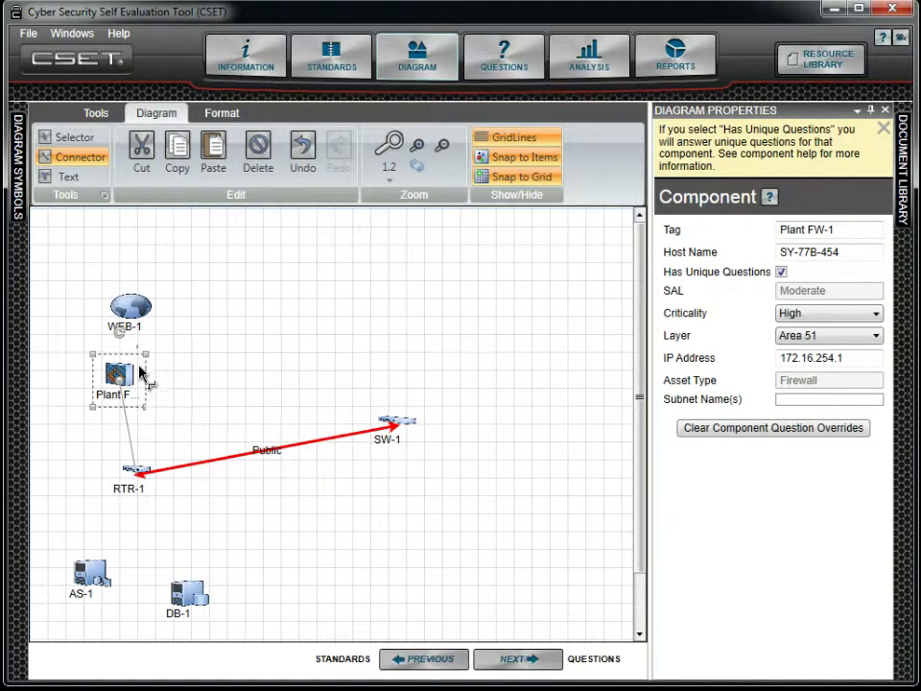
drag(141, 377, 134, 319)
click(79, 139)
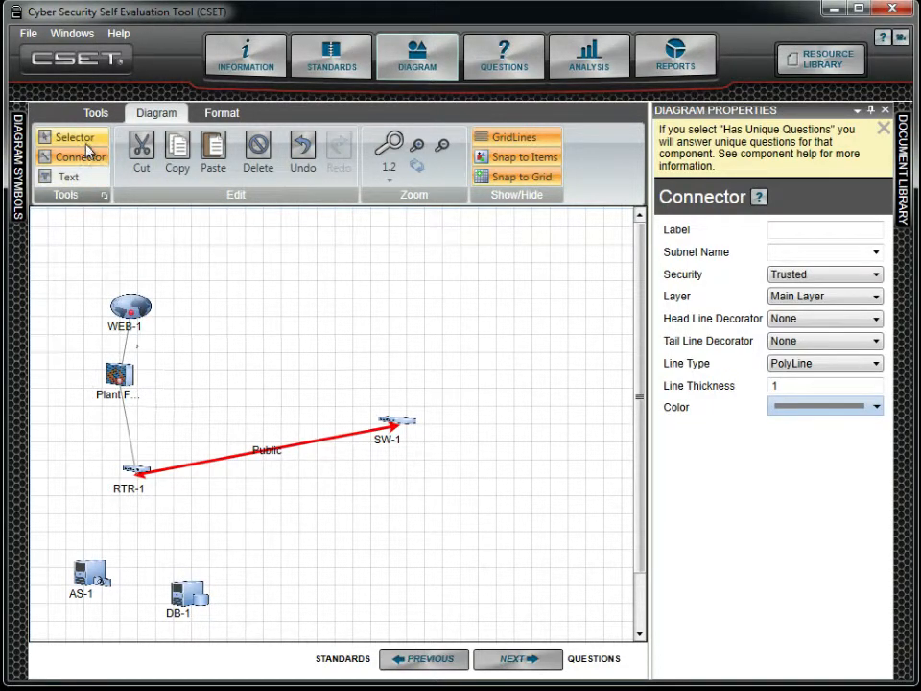
Draw a connector from the RTR-1 router down to the AS-1 application server.
click(127, 473)
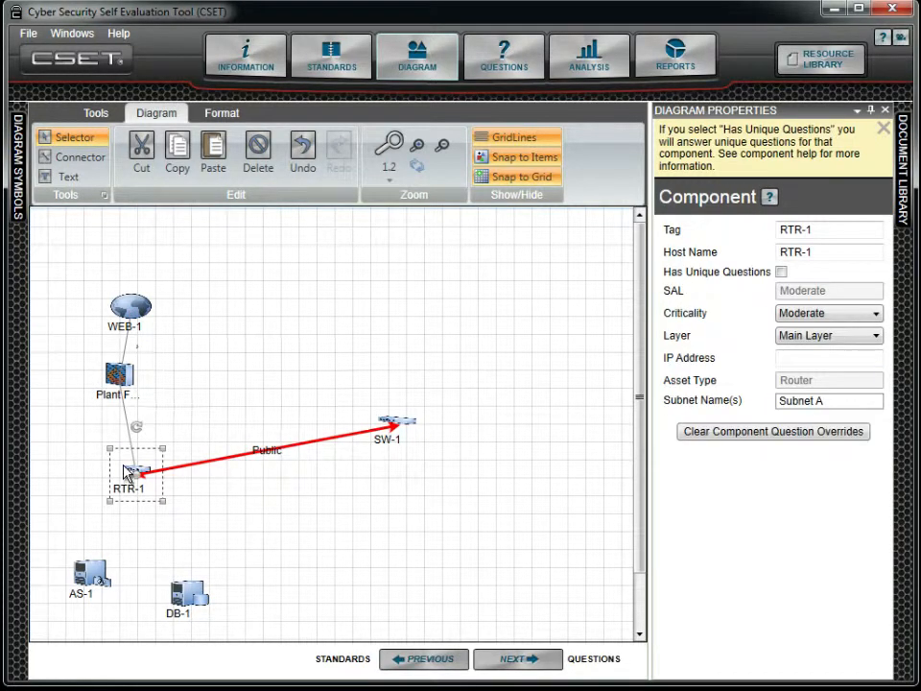
click(81, 159)
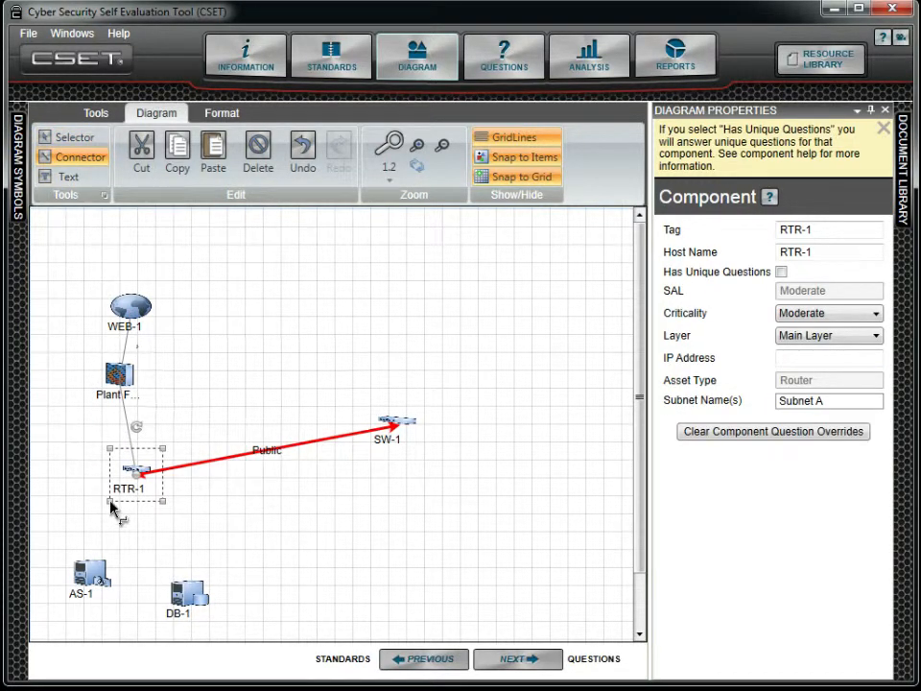
drag(156, 493, 99, 584)
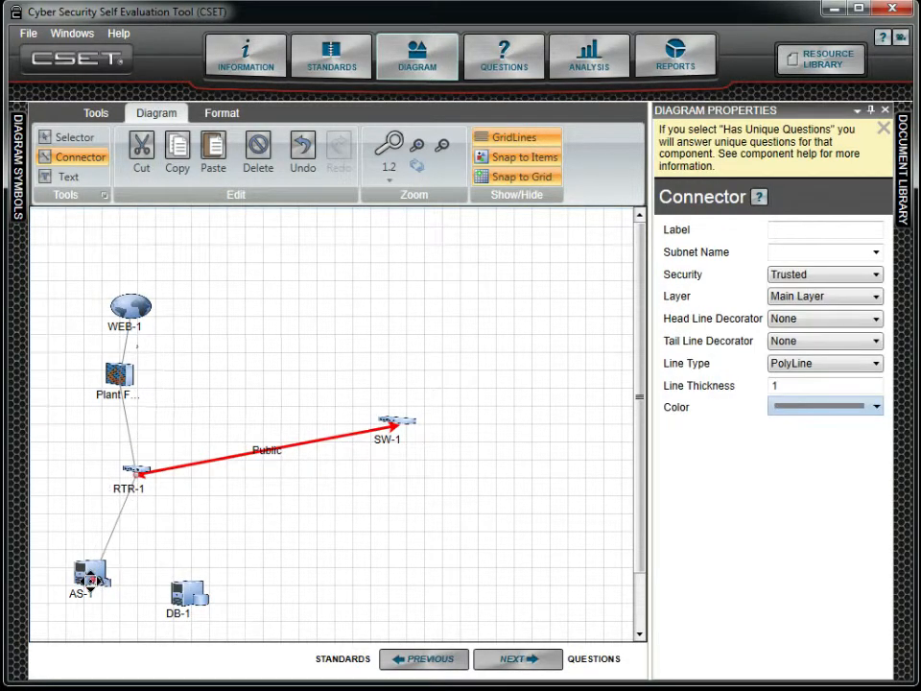
Draw a connector from the RTR-1 router down to the DB-1 database server.
click(77, 139)
click(120, 472)
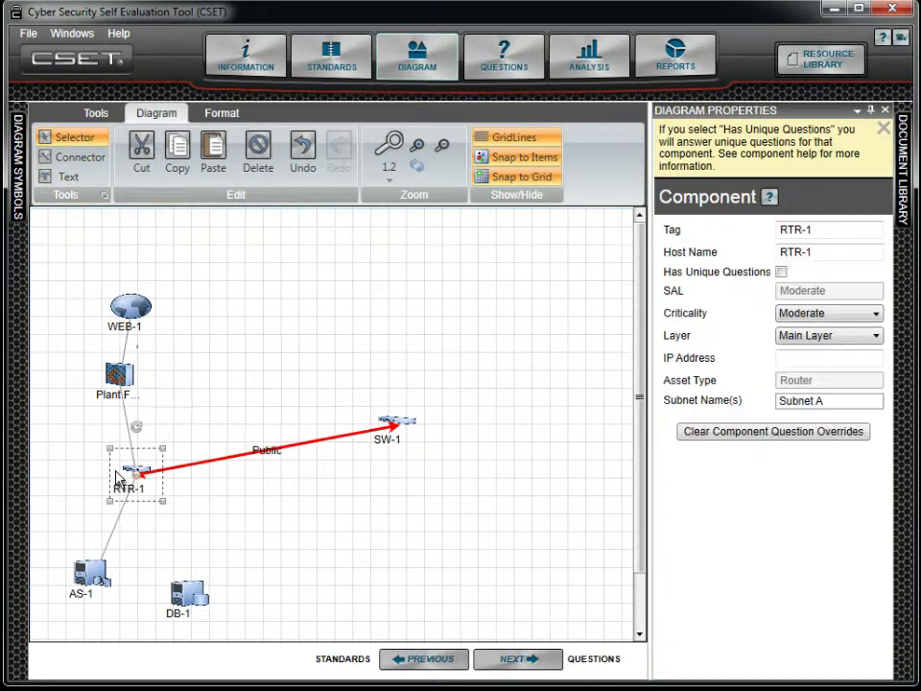
click(84, 158)
drag(154, 492, 188, 600)
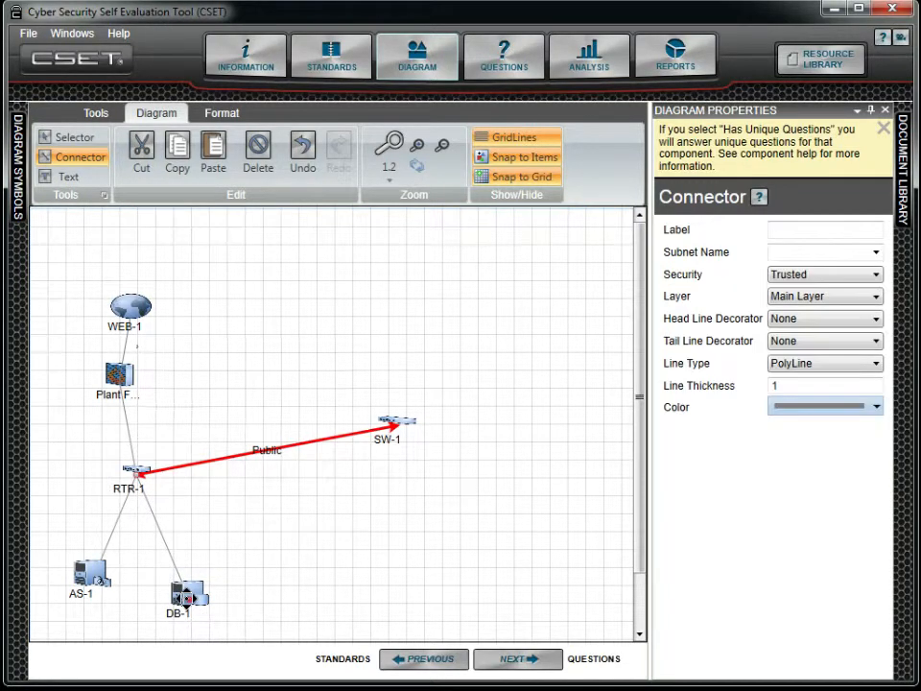
Move WEB-1, Plant FW-1 and RTR-1 upward into a tighter vertical column.
click(76, 140)
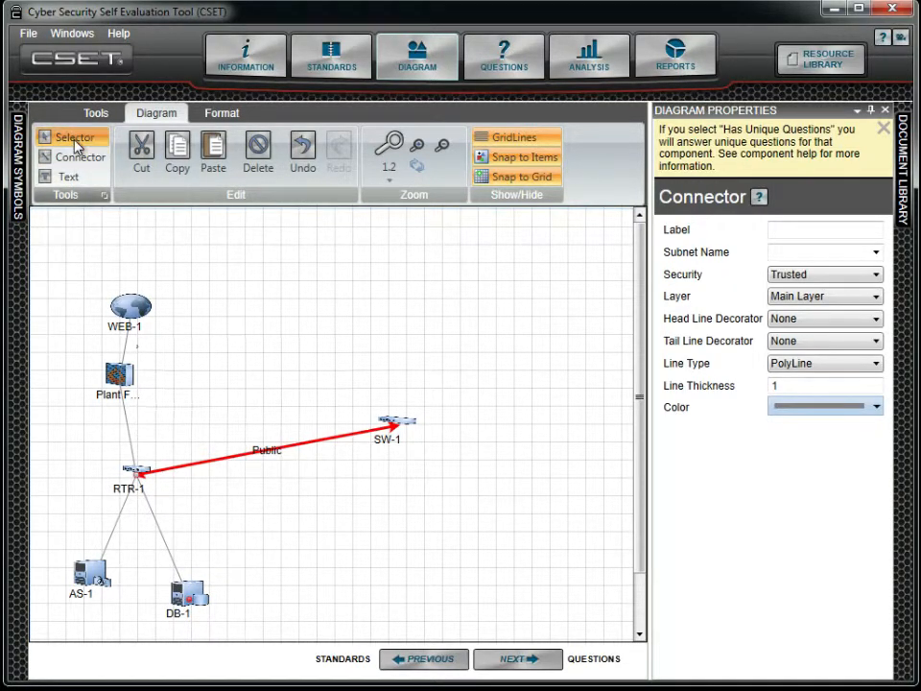
drag(123, 309, 119, 272)
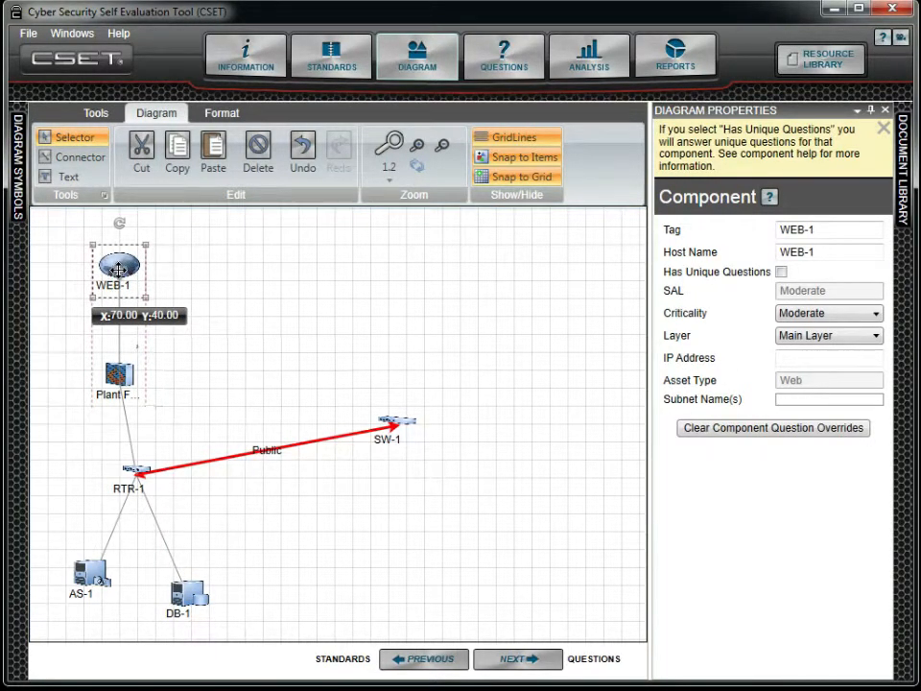
click(129, 379)
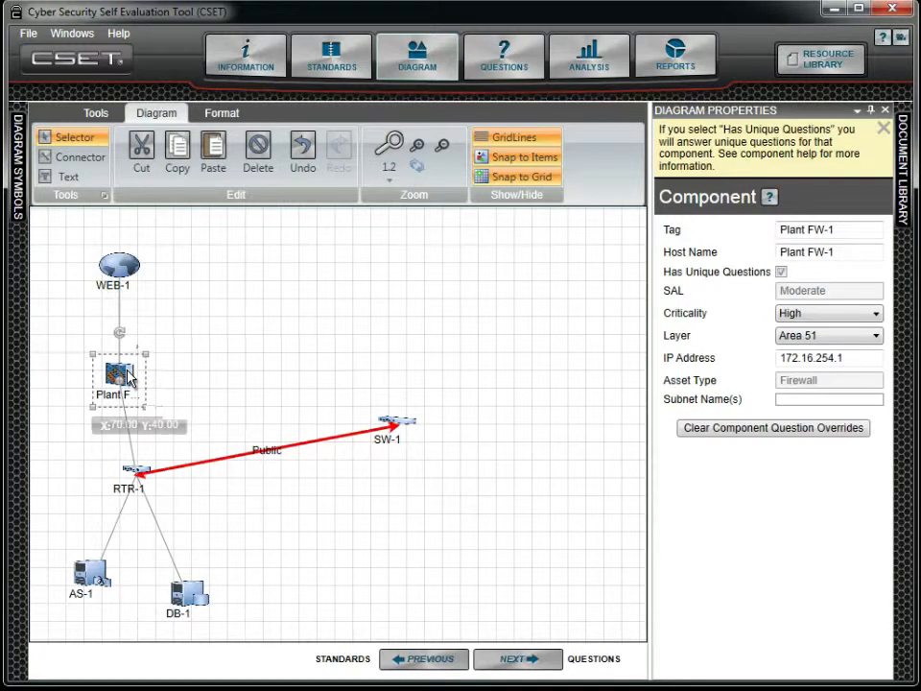
drag(124, 378, 126, 341)
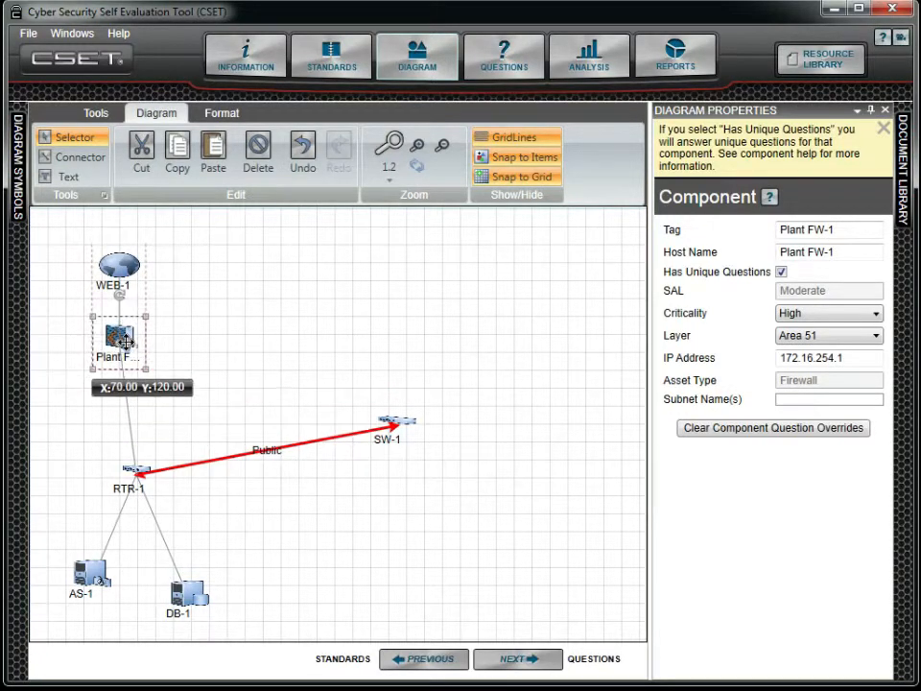
click(132, 472)
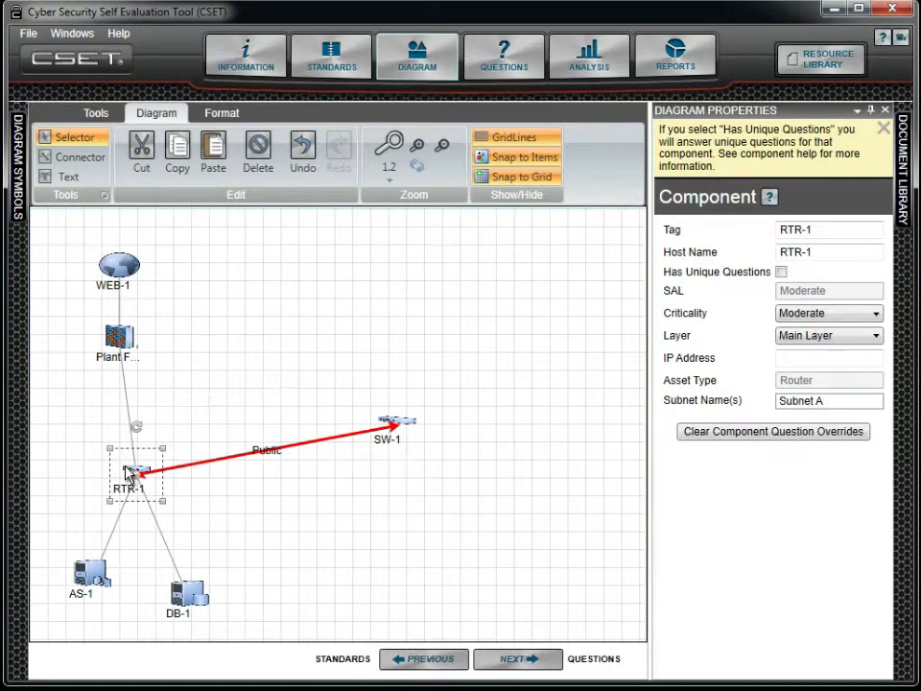
drag(125, 472, 119, 425)
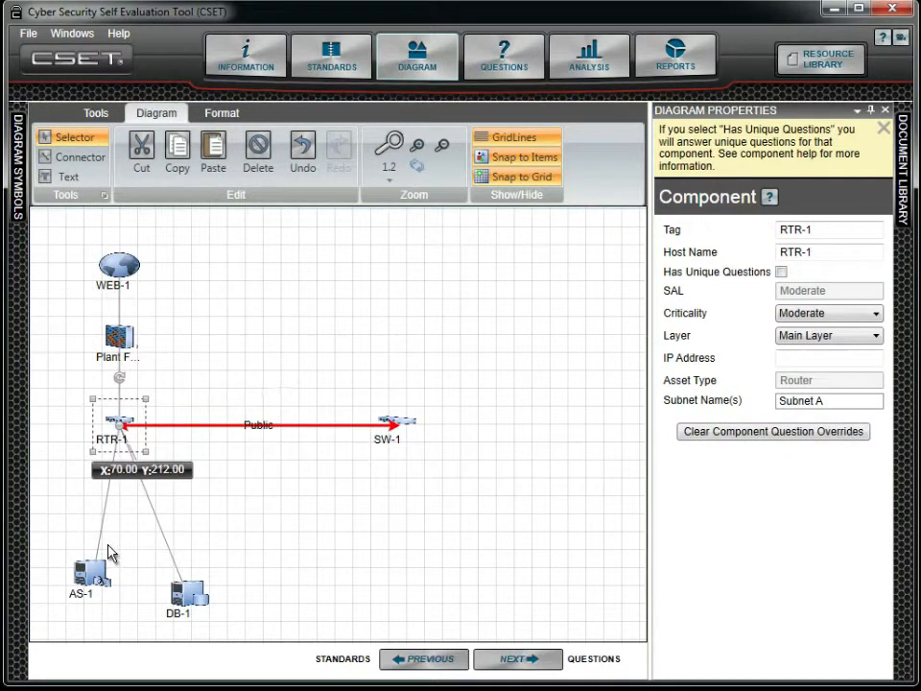
Raise the AS-1 and DB-1 servers closer beneath the router, side by side.
click(100, 579)
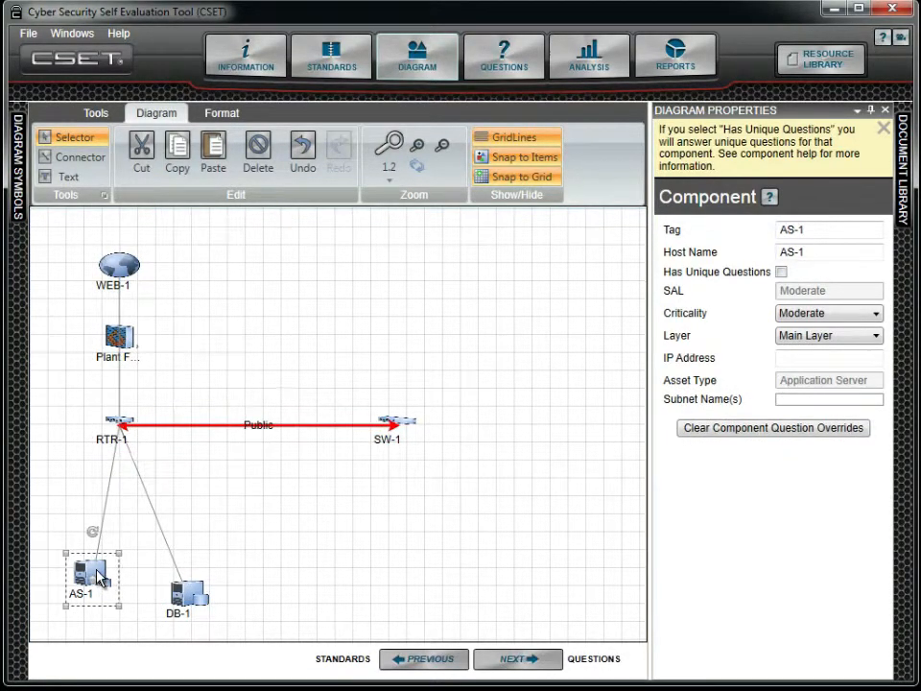
drag(100, 576, 91, 516)
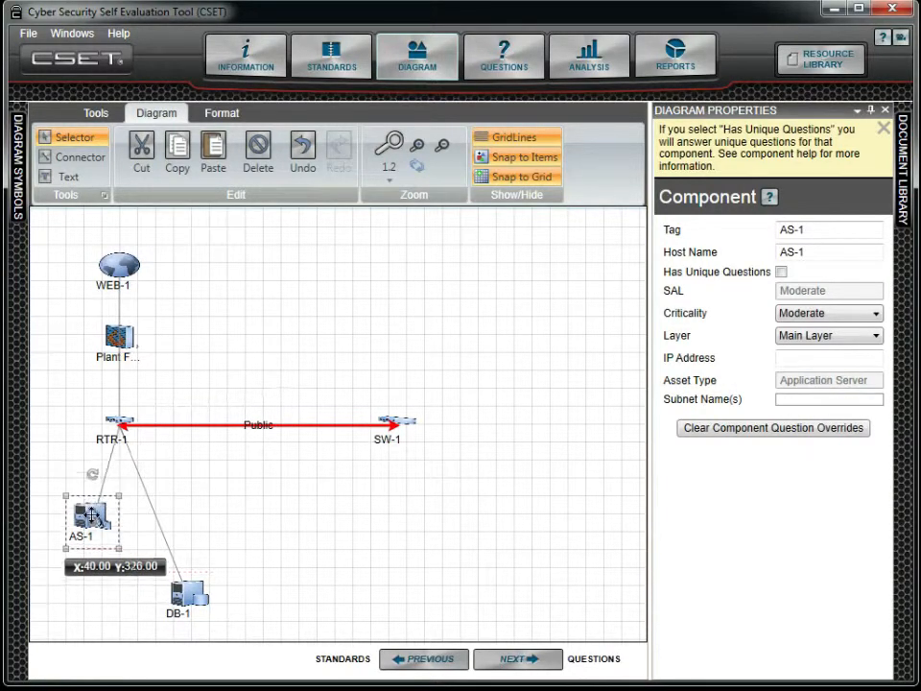
click(197, 595)
drag(198, 596, 196, 524)
click(224, 530)
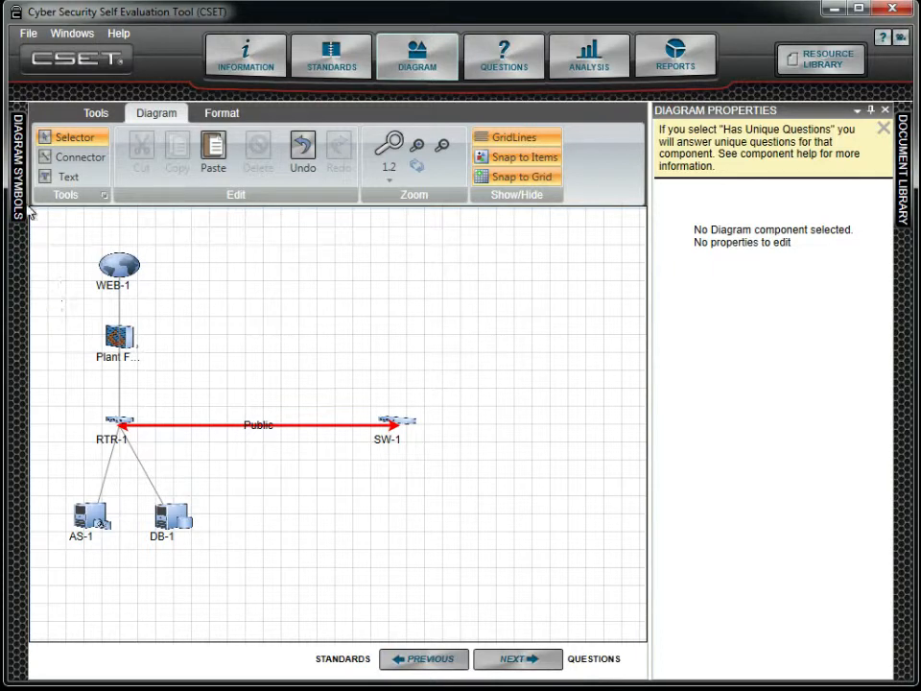
Place a Zone shape from the diagram symbols below the AS-1 and DB-1 servers.
mouse_move(19, 197)
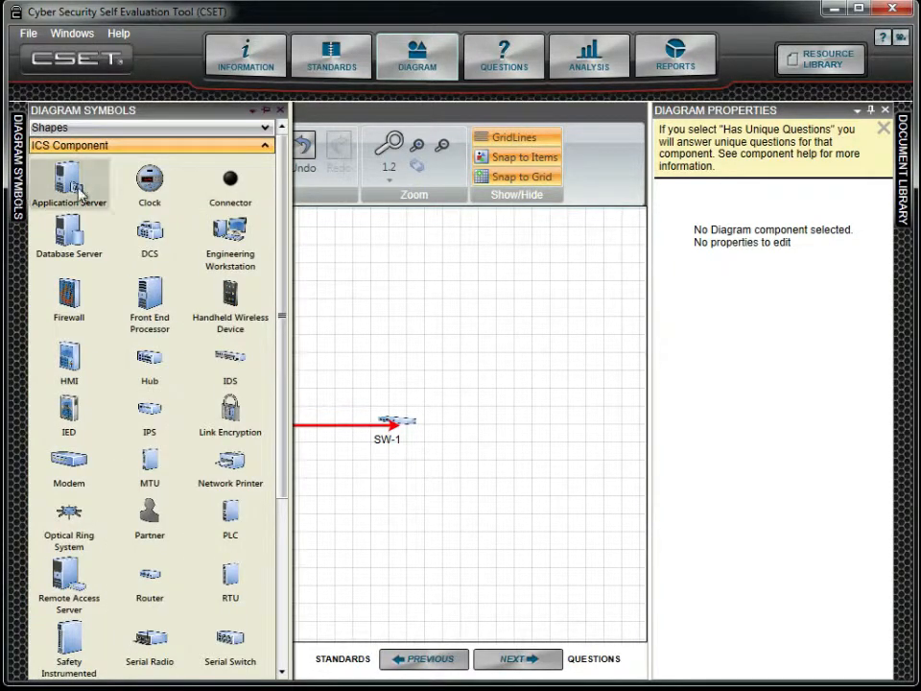
click(194, 149)
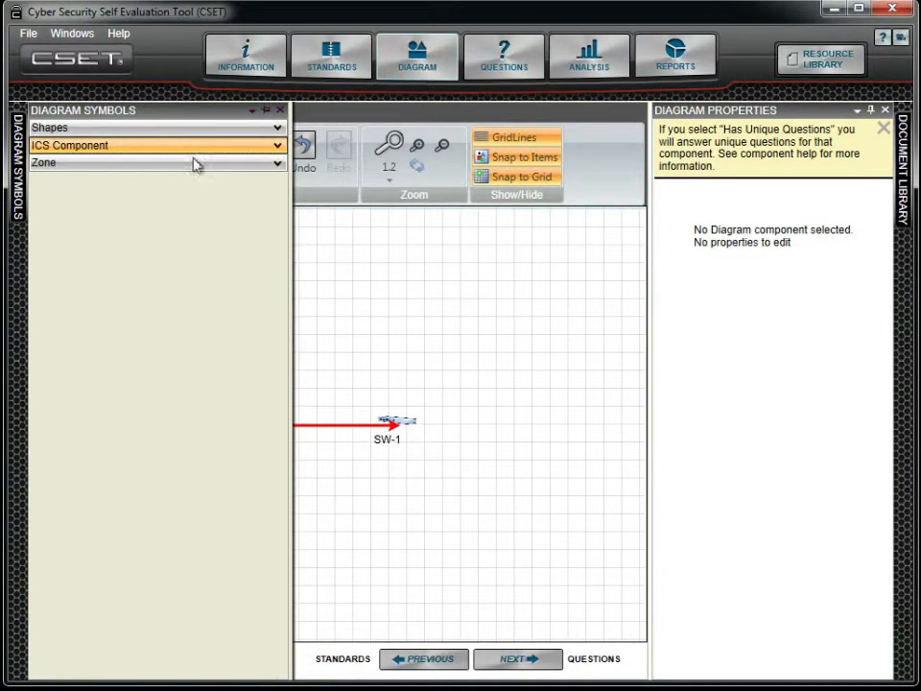
click(195, 164)
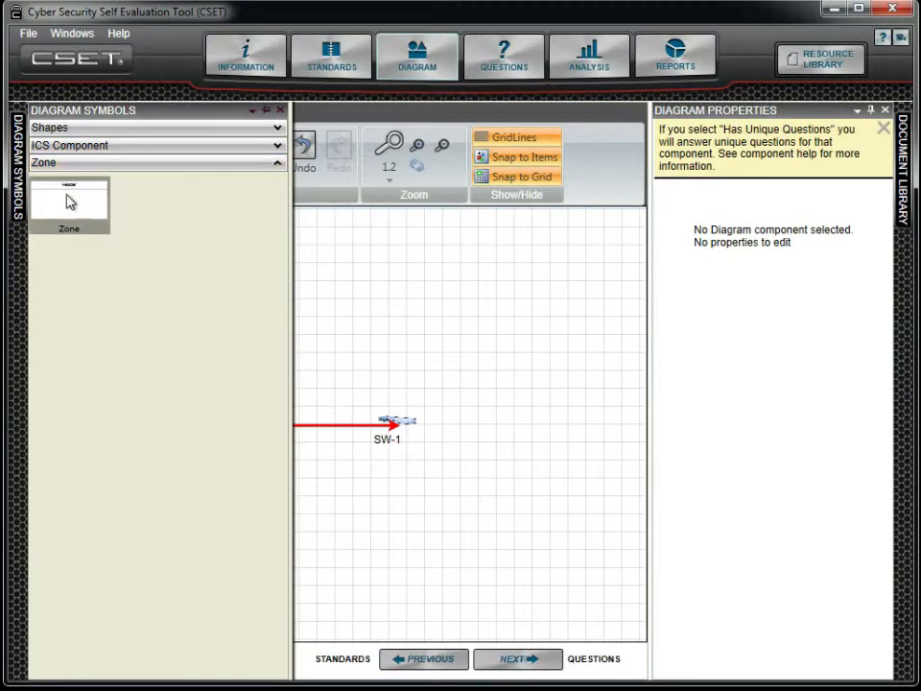
drag(69, 204, 336, 559)
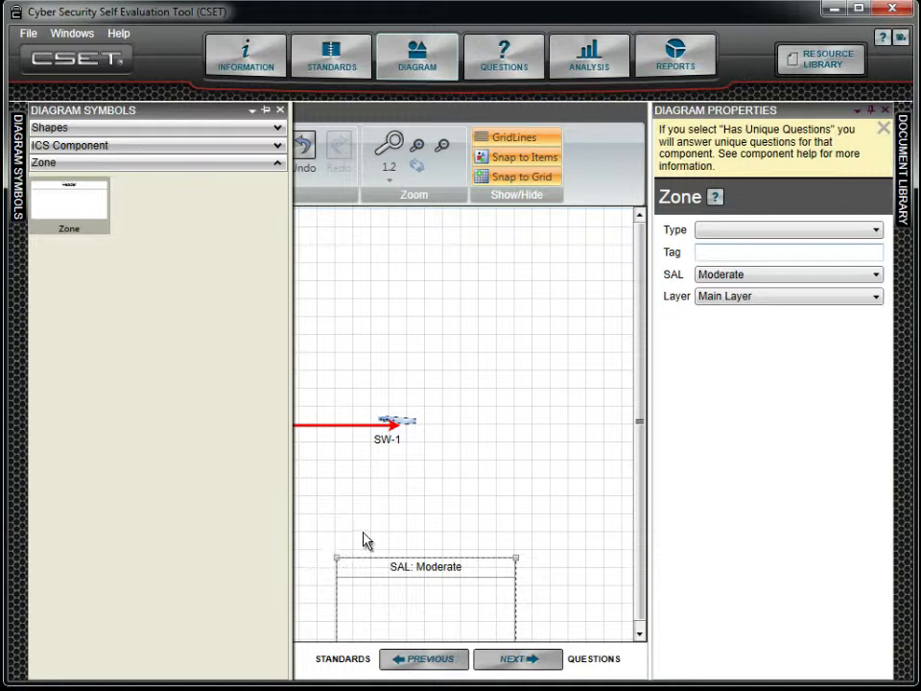
drag(366, 572, 70, 561)
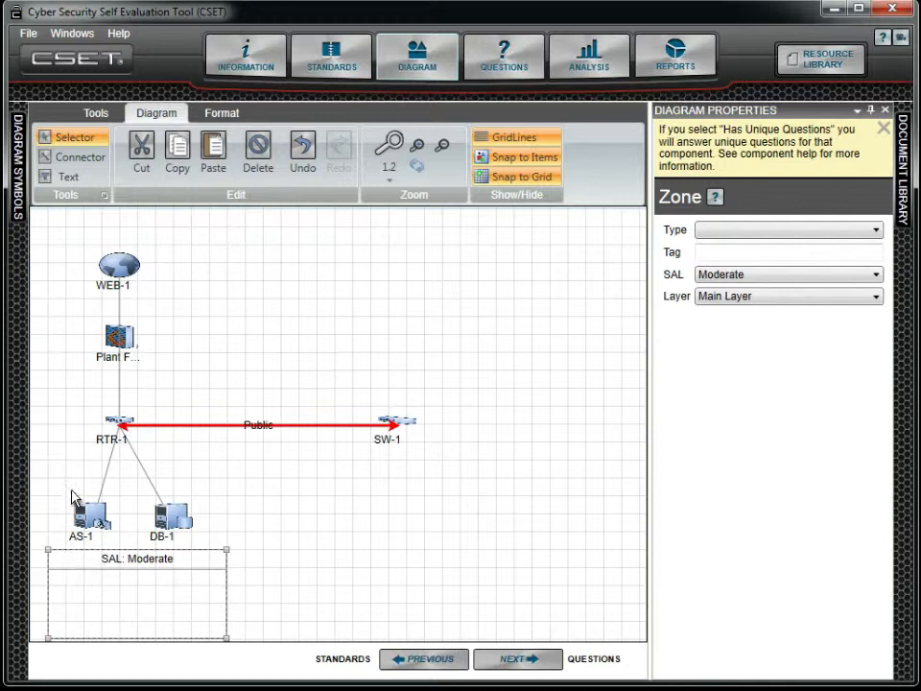
Move AS-1, DB-1 and the RTR-1 router into the zone.
click(99, 519)
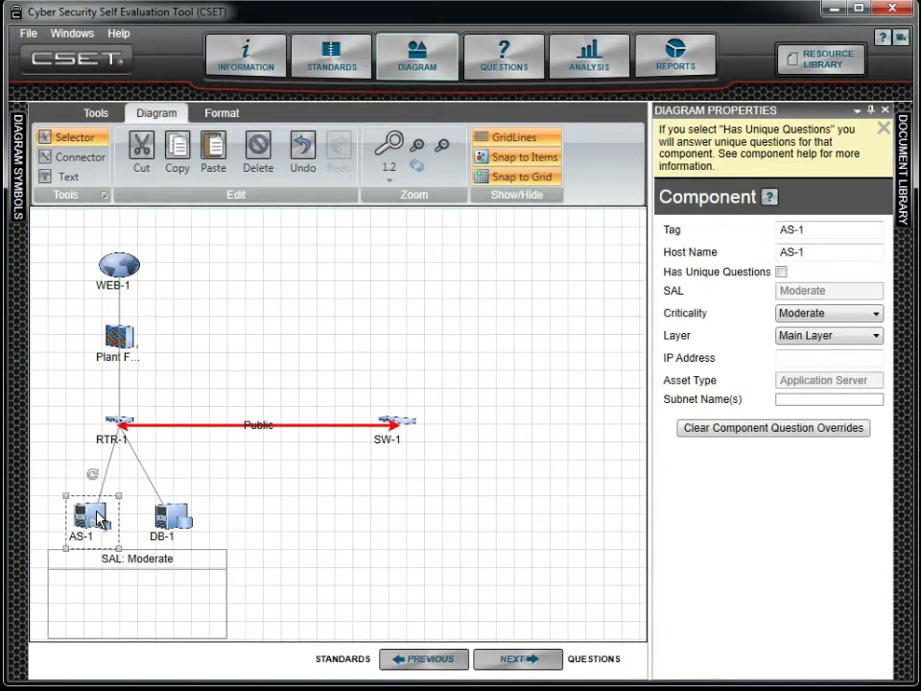
drag(99, 519, 88, 607)
drag(176, 513, 194, 605)
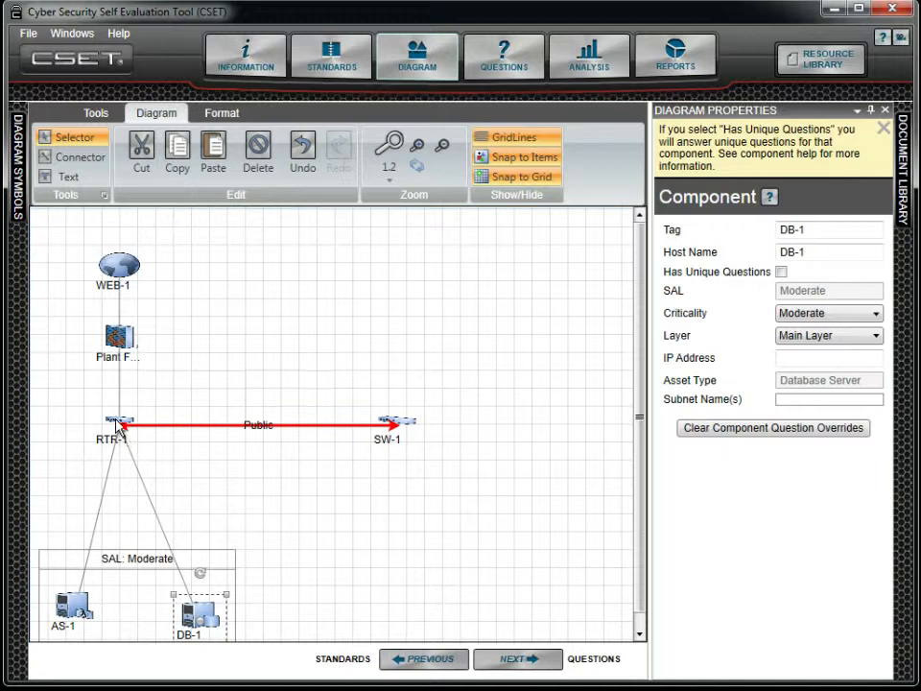
click(118, 426)
drag(117, 426, 114, 590)
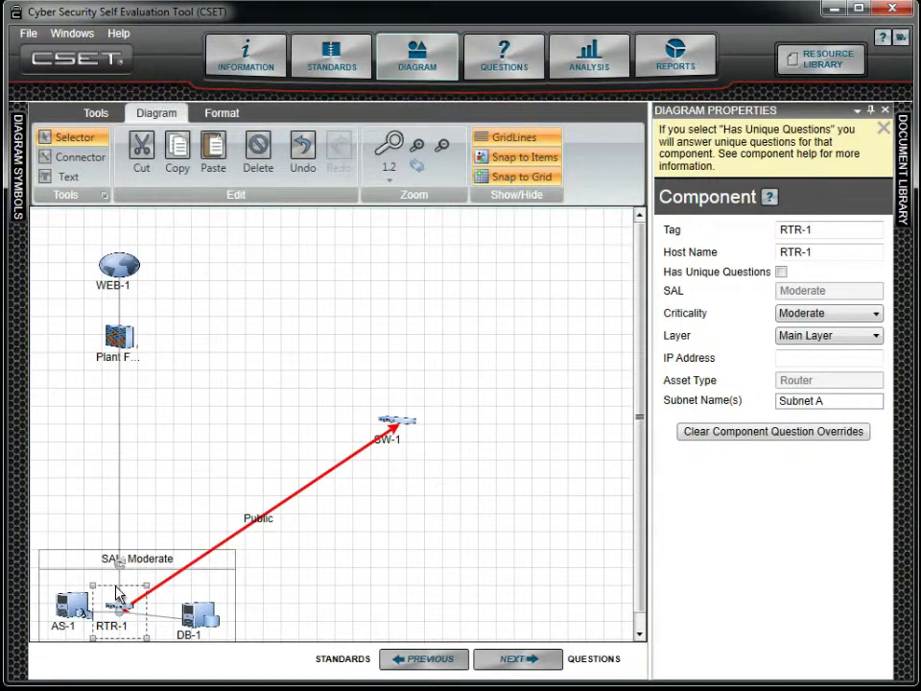
Move the zone upward and enlarge it to fit its components.
drag(89, 567, 91, 474)
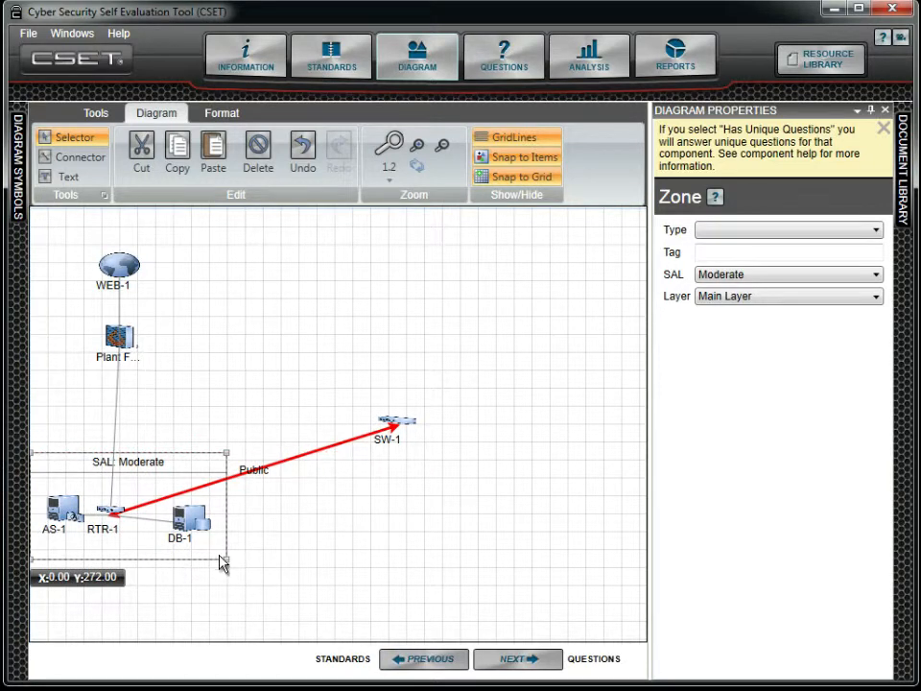
drag(226, 559, 243, 630)
Rearrange DB-1, AS-1 and RTR-1 inside the zone, servers at the bottom and router above.
drag(195, 538, 190, 611)
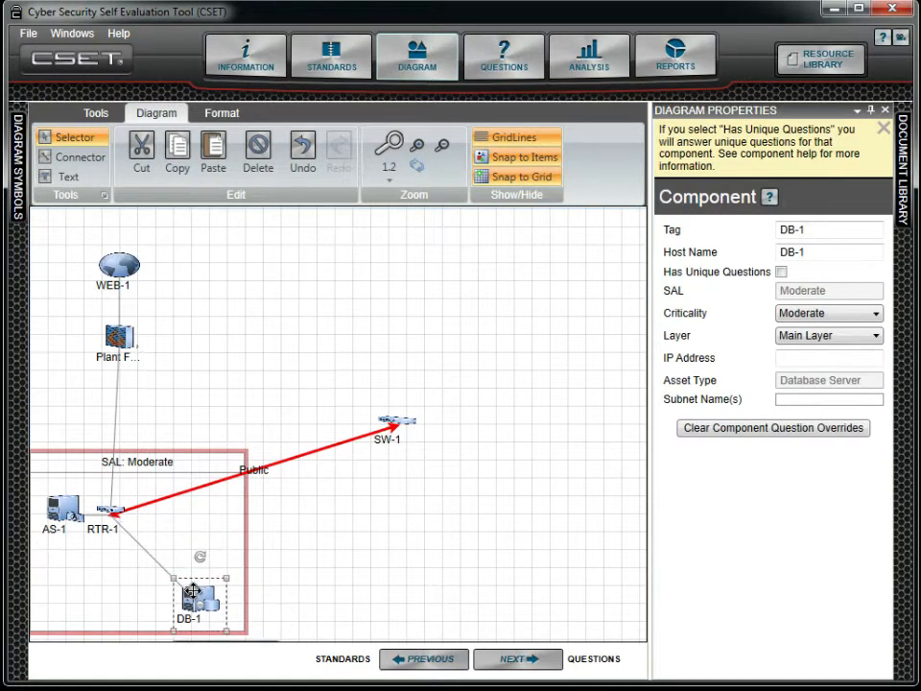
drag(56, 504, 66, 603)
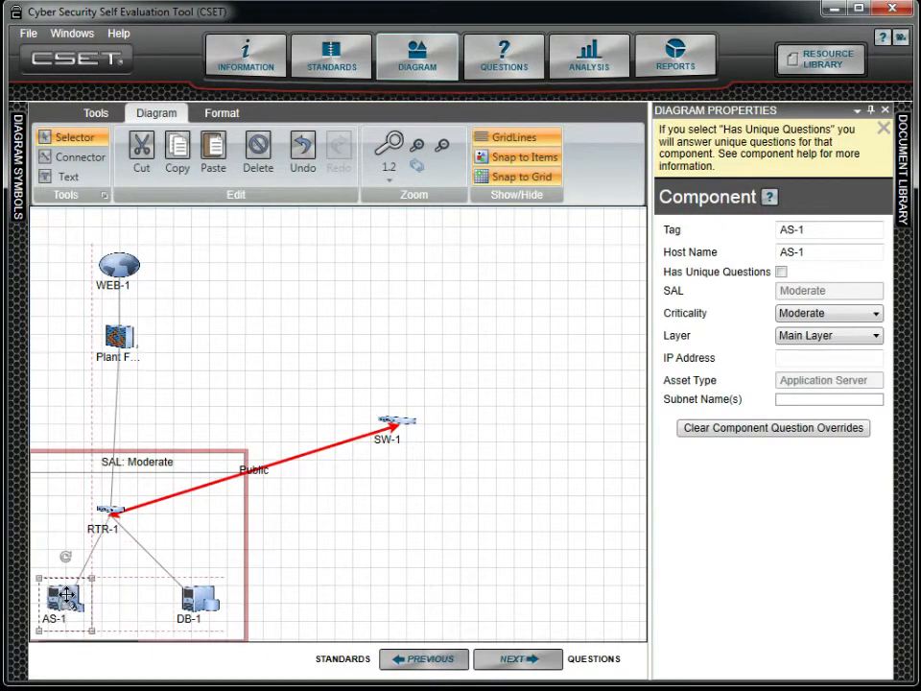
drag(103, 513, 119, 500)
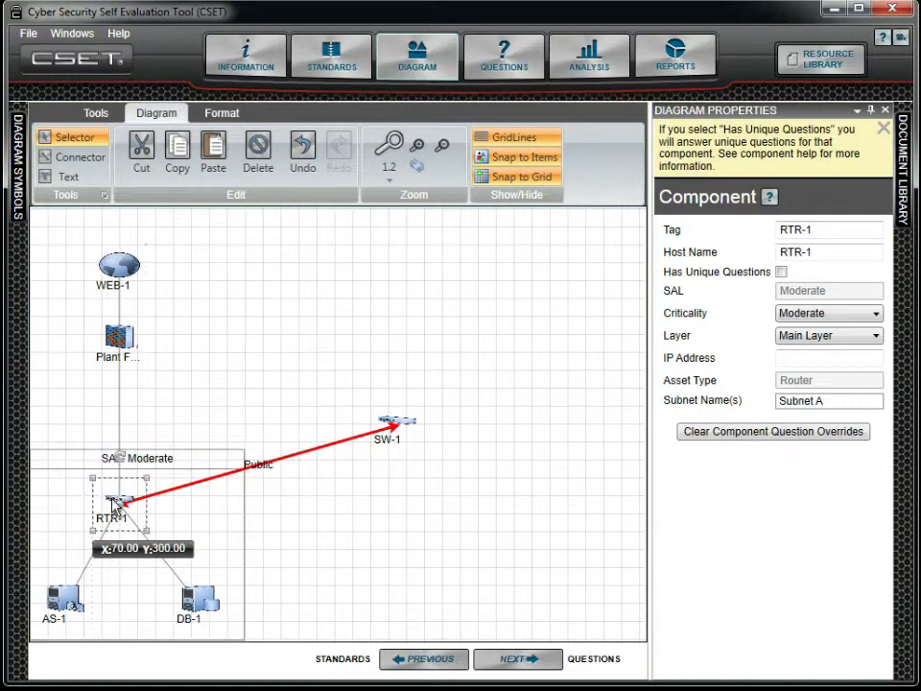
Set the zone's type to Control System and its tag to Area 51.
click(221, 463)
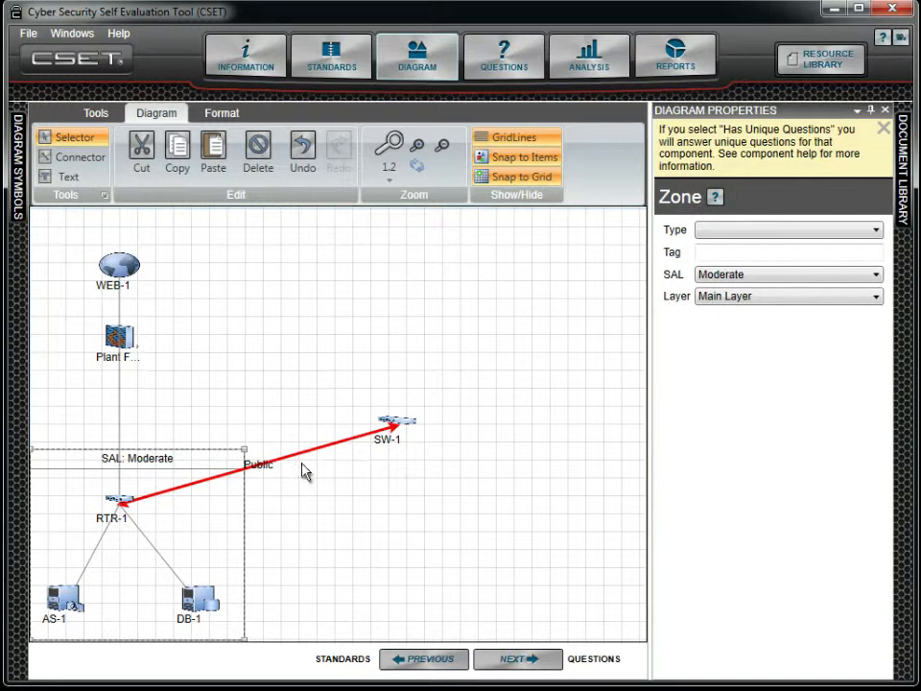
click(851, 238)
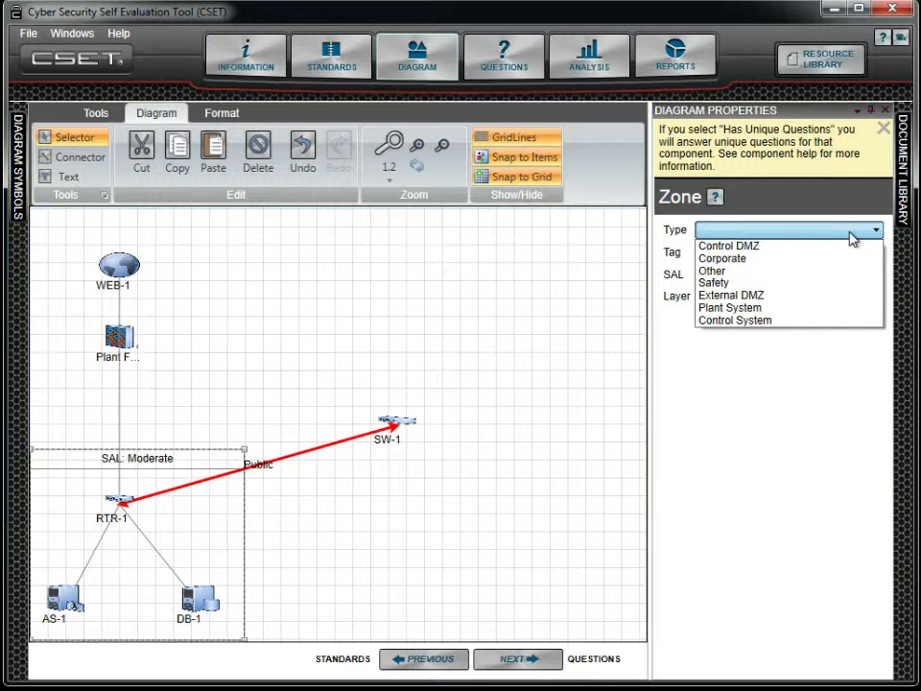
click(839, 323)
click(800, 255)
text(A)
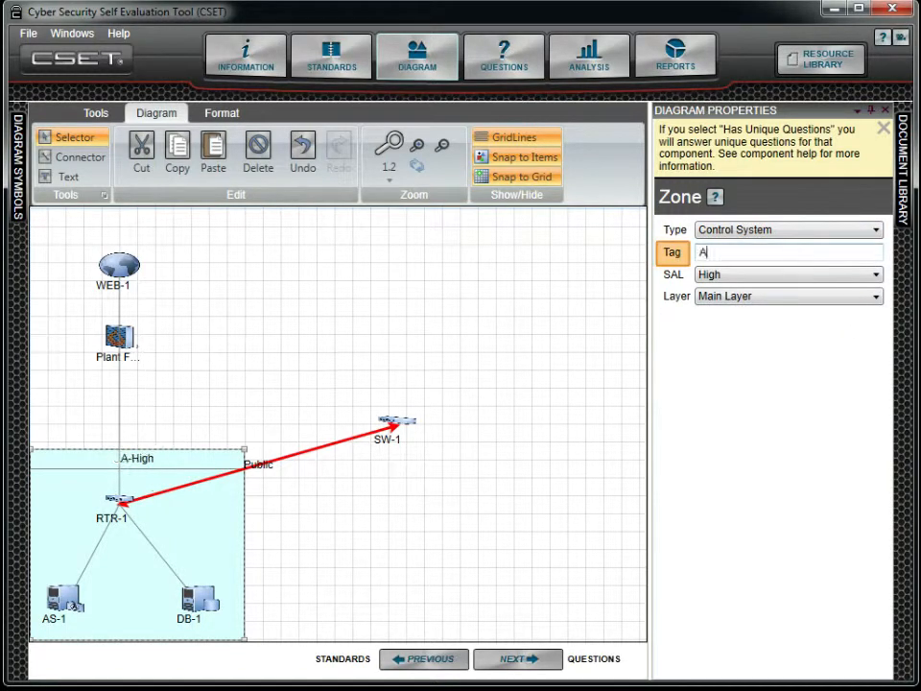
text(rea 51)
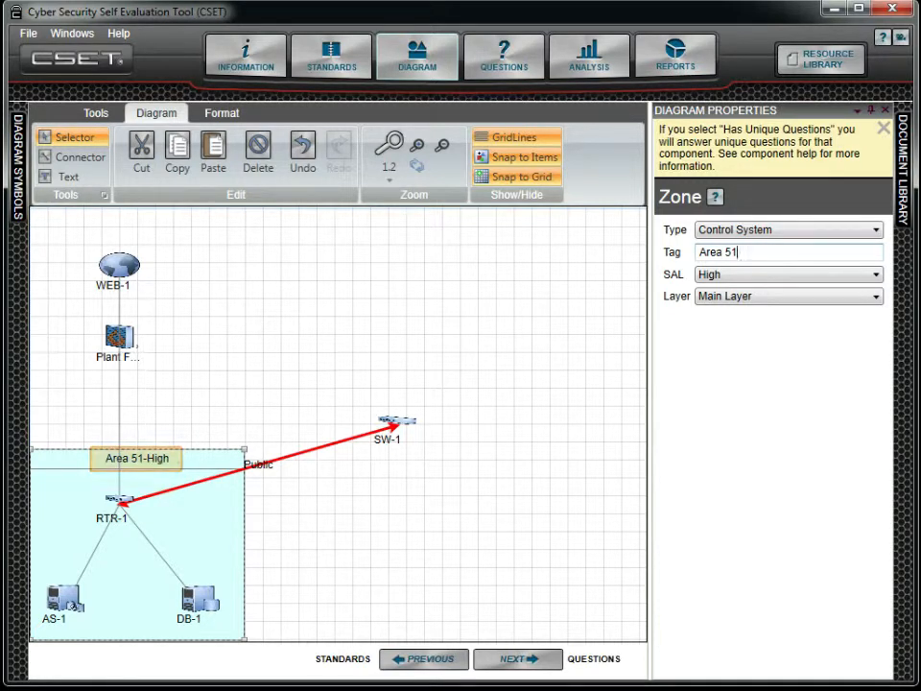
Set the zone's SAL to High and its layer to Area 51, then select RTR-1 to review its properties.
click(802, 278)
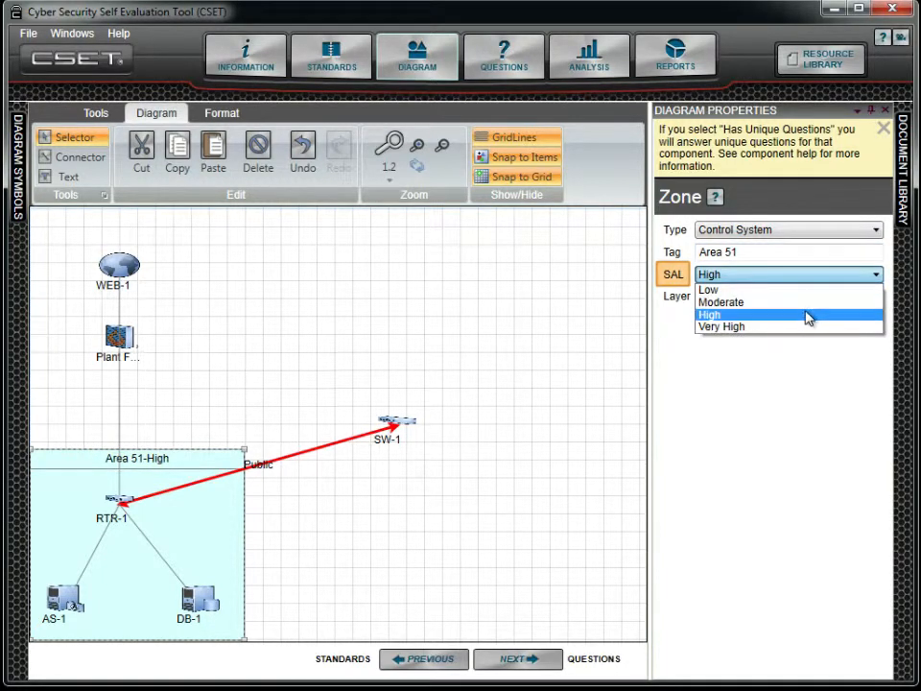
click(808, 317)
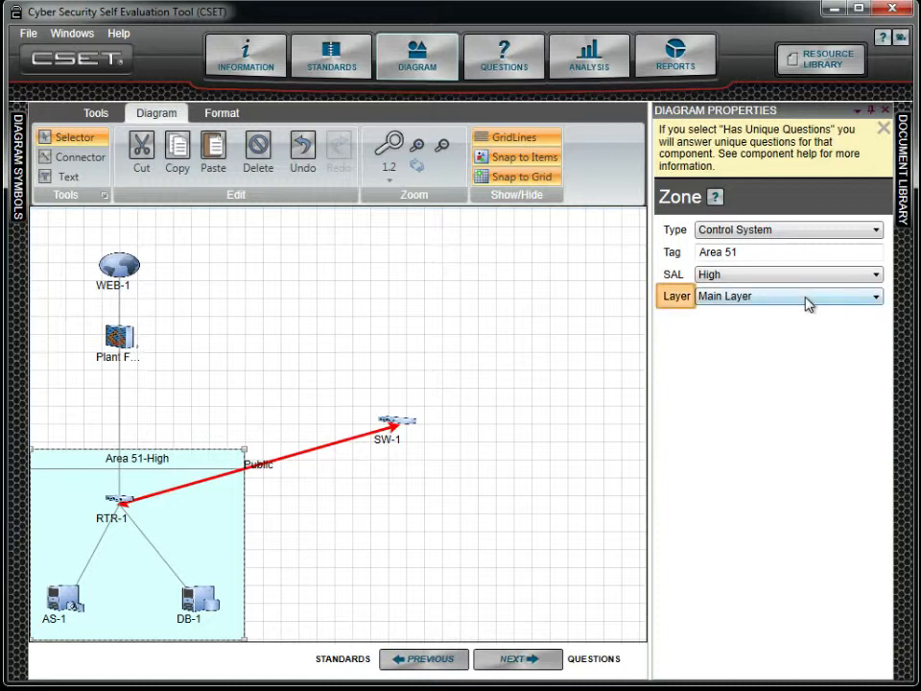
click(807, 301)
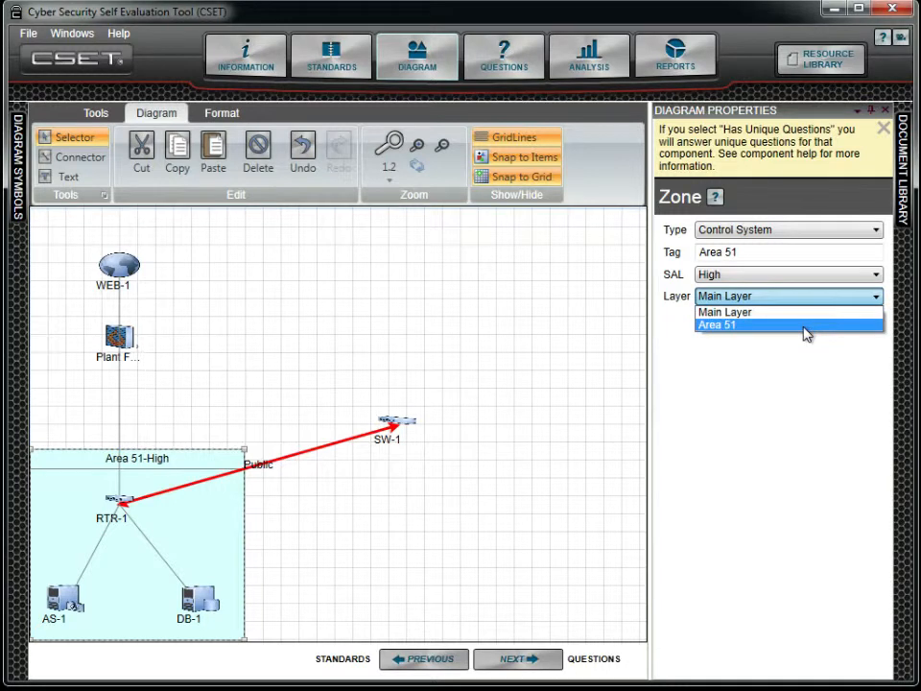
click(806, 326)
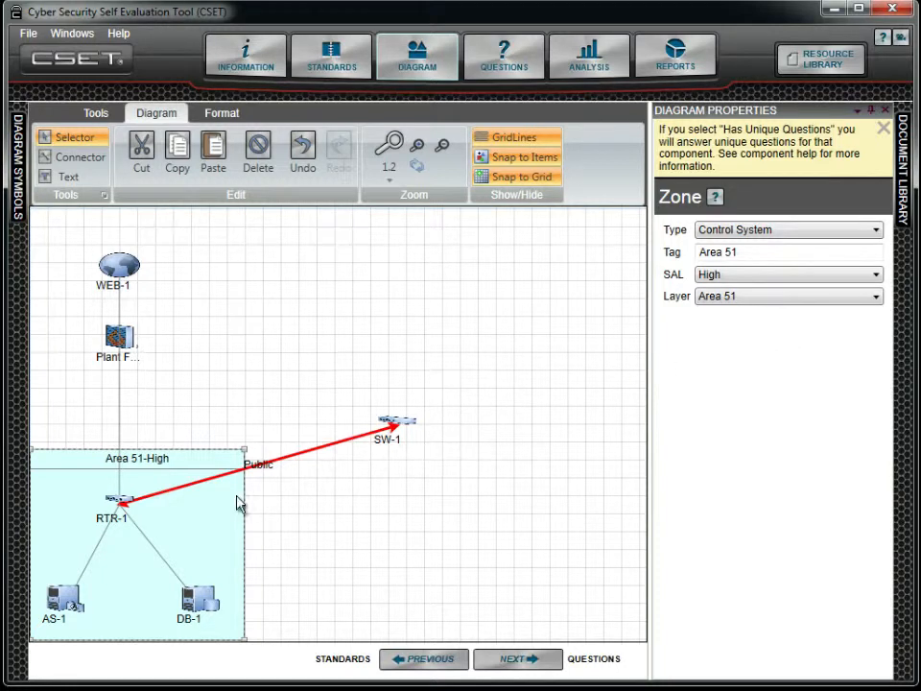
click(113, 503)
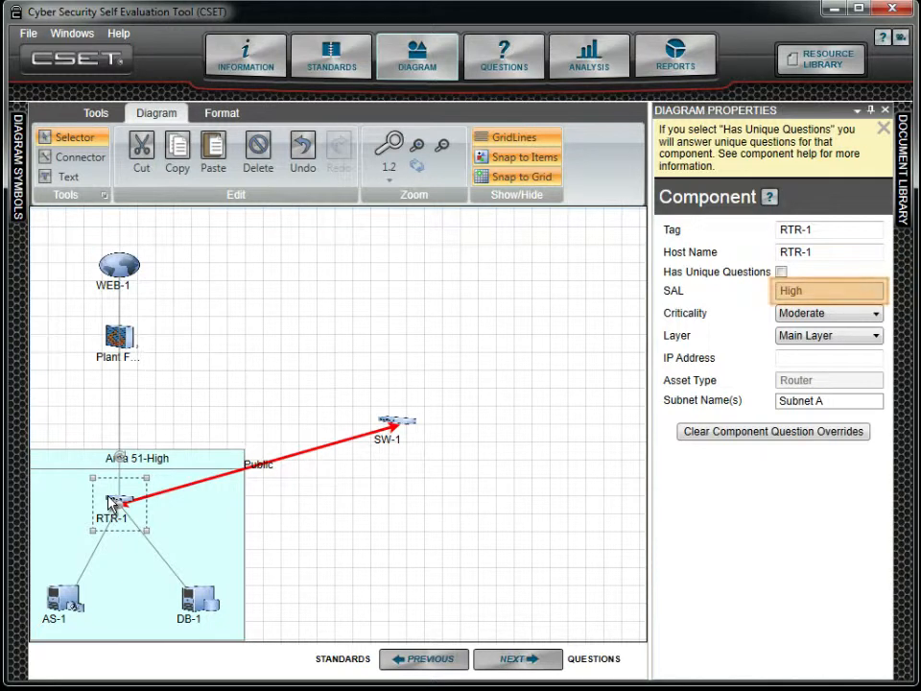
Add a new zone below SW-1 and set its type to Corporate and its tag to Corp.
click(408, 426)
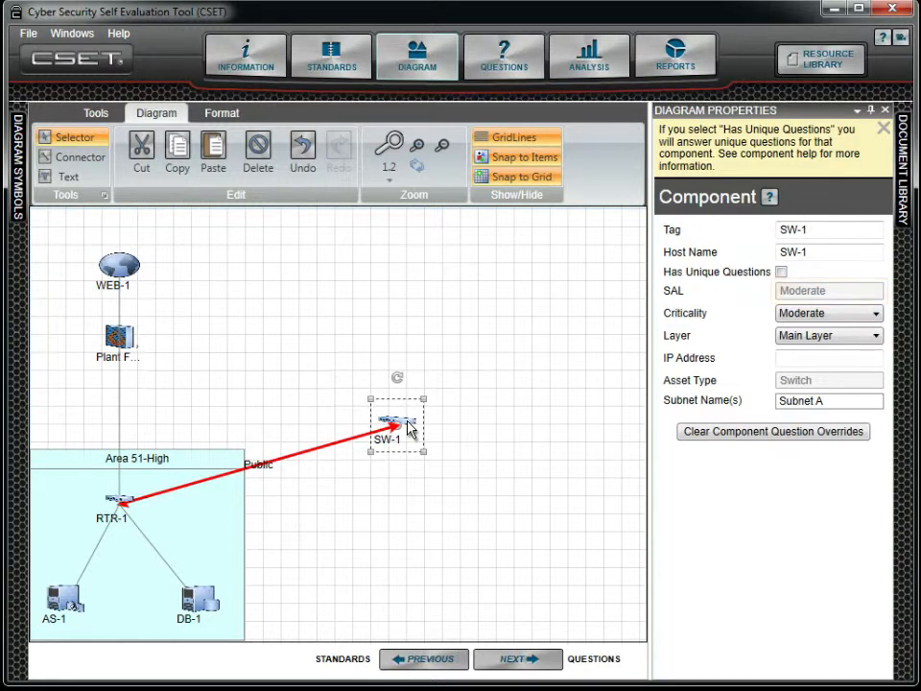
click(18, 163)
drag(49, 196, 369, 545)
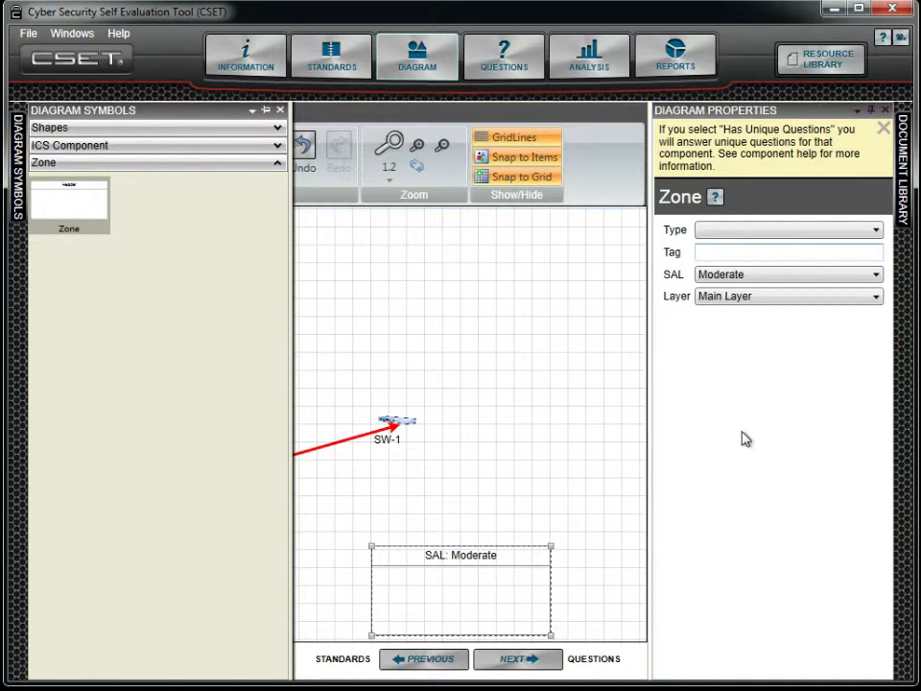
click(844, 239)
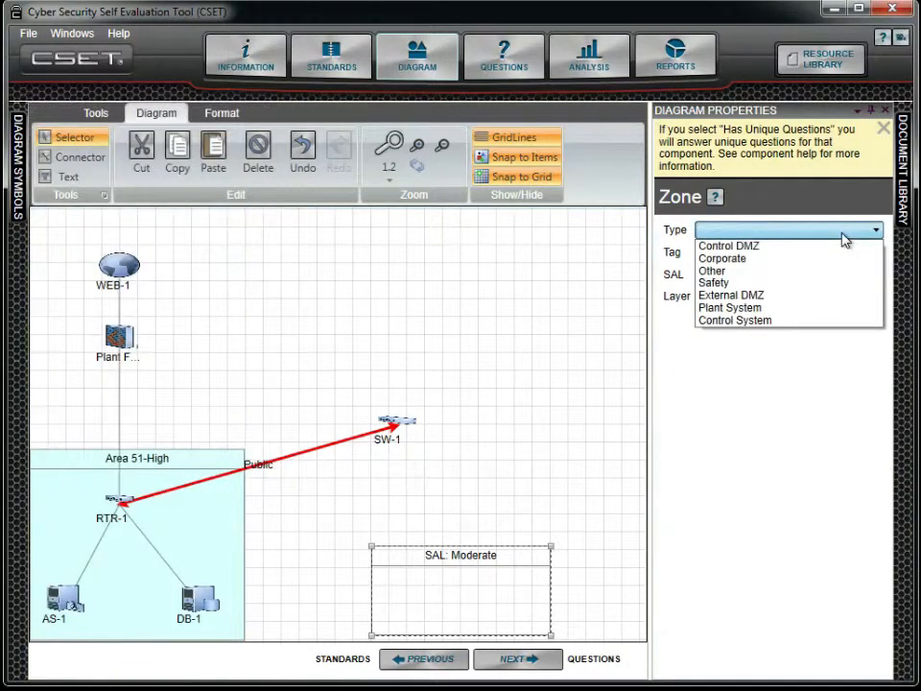
click(839, 260)
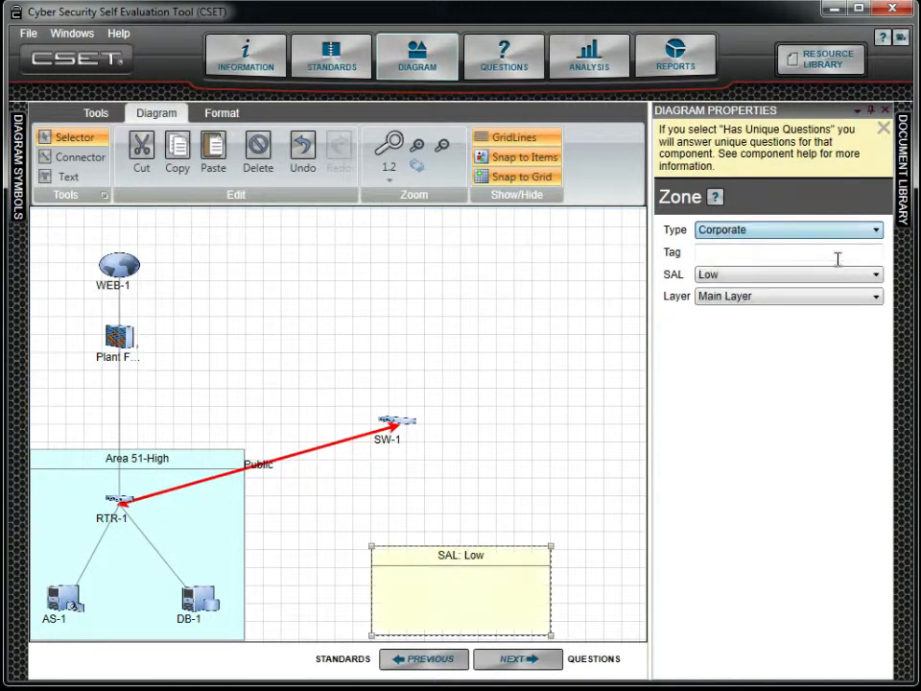
click(838, 257)
text(Corp)
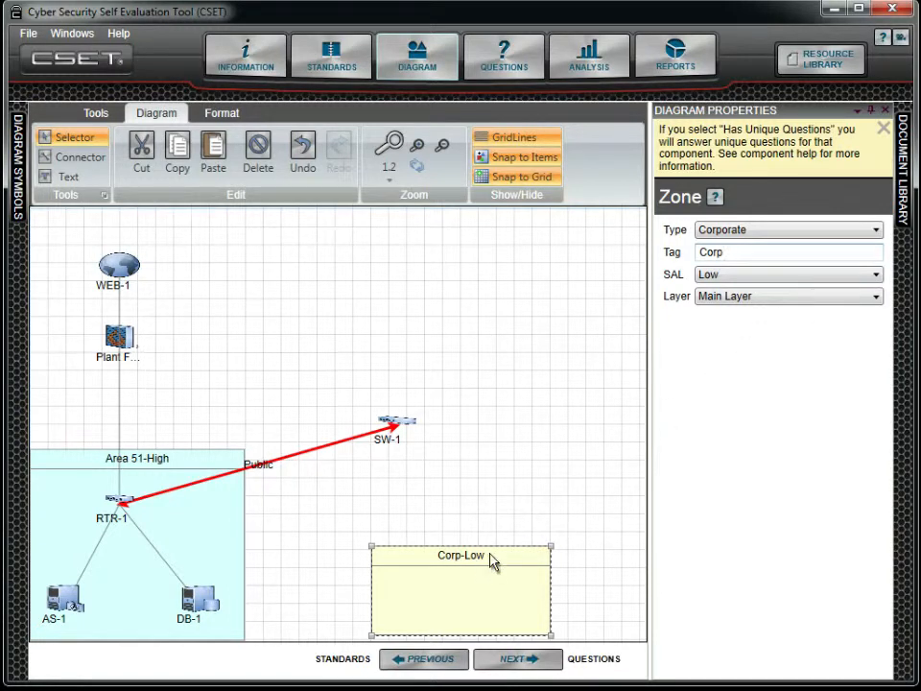
Place SW-1 inside the Corp zone and move the zone up beside the Area 51 zone.
drag(494, 556, 442, 547)
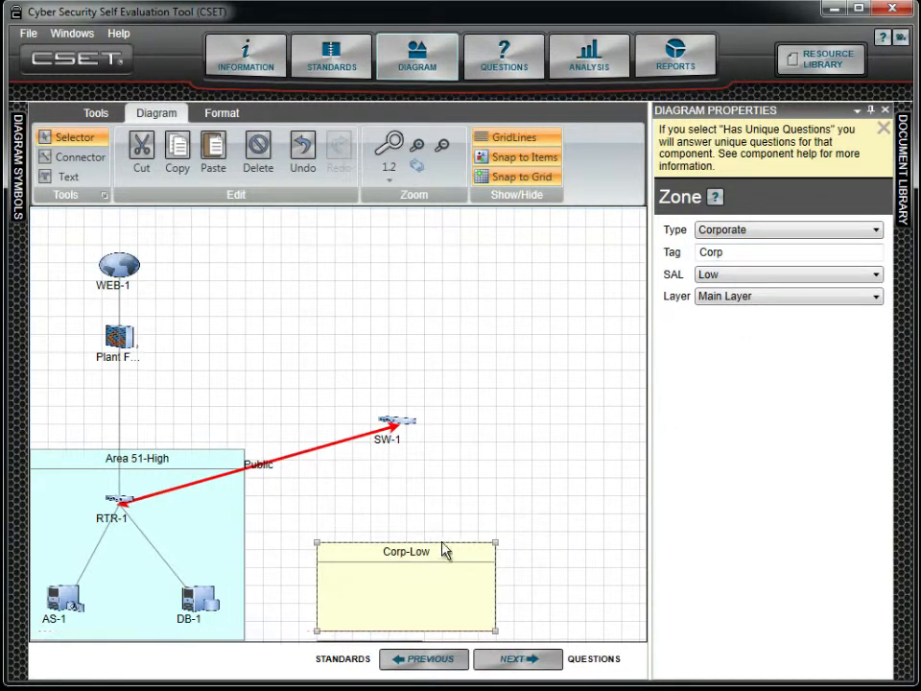
drag(407, 429, 408, 595)
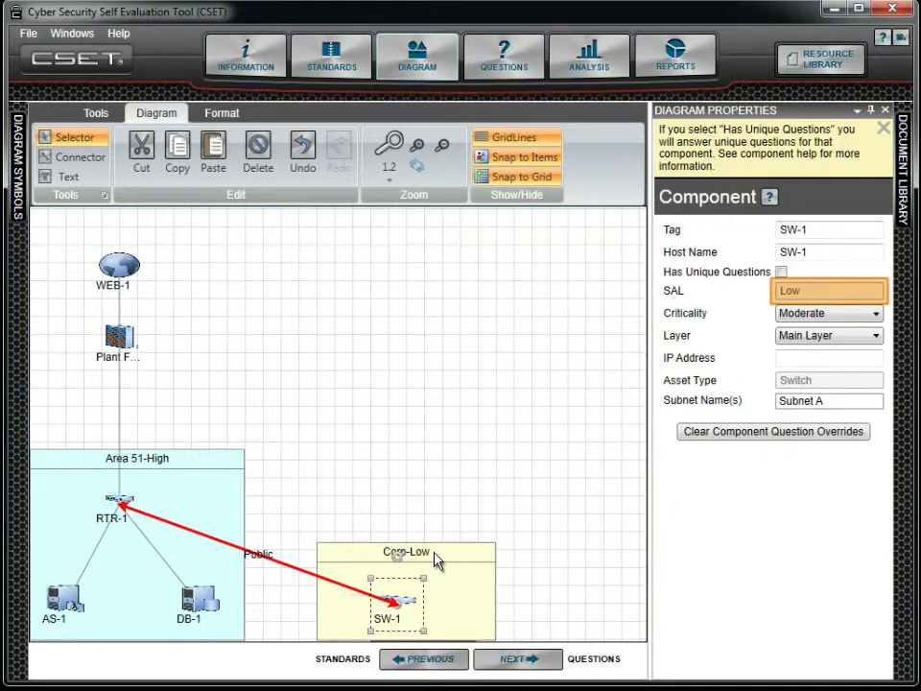
drag(437, 561, 437, 369)
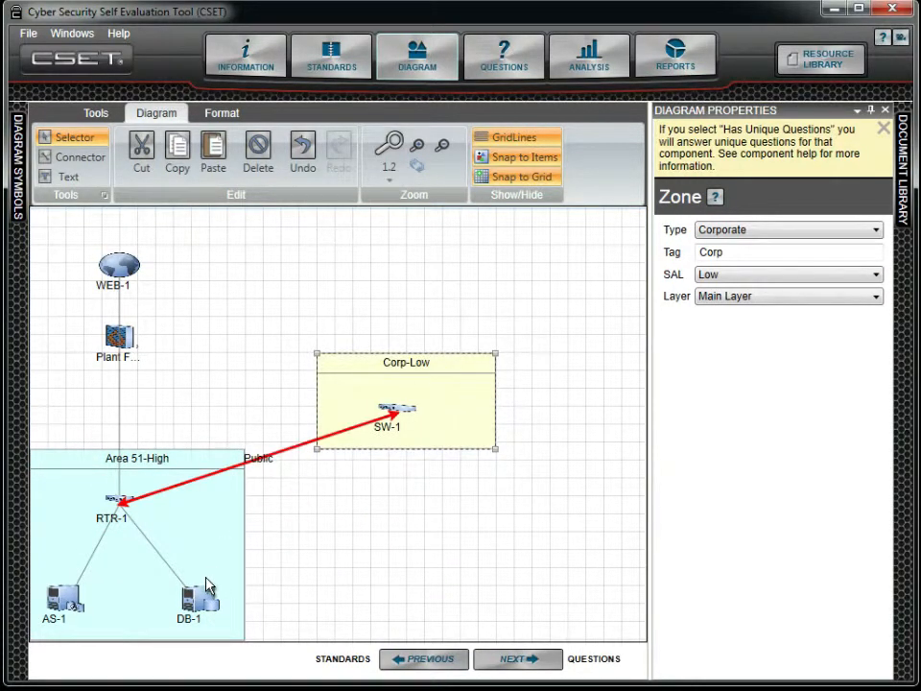
Nest the Corp zone in the lower right of the Area 51 zone and widen Area 51 to enclose it.
drag(197, 597, 308, 633)
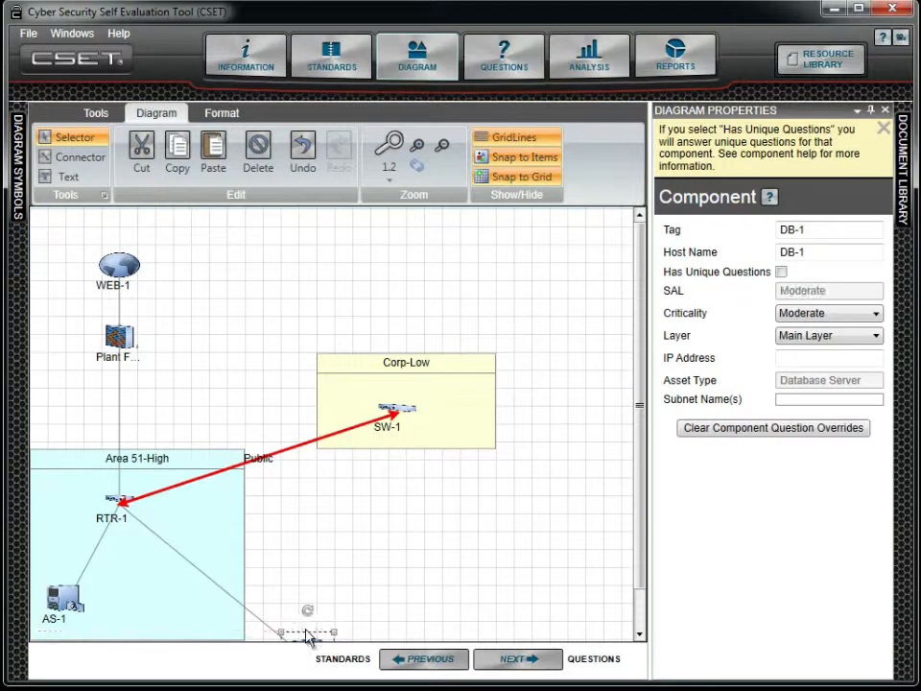
click(470, 370)
drag(472, 367, 326, 533)
click(236, 464)
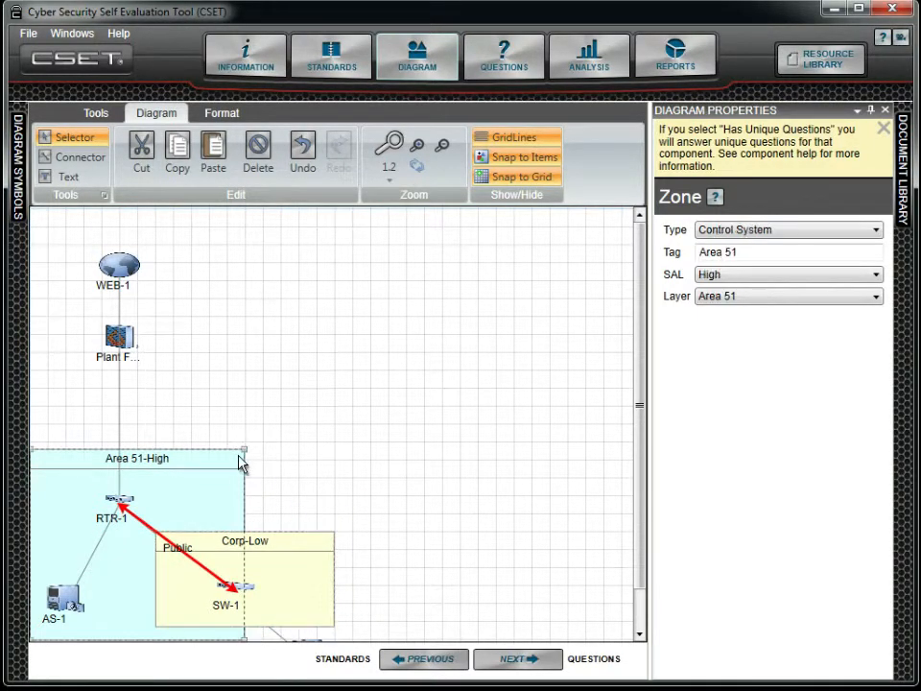
drag(245, 448, 351, 448)
Move DB-1 into the Corp zone next to SW-1.
drag(636, 481, 636, 501)
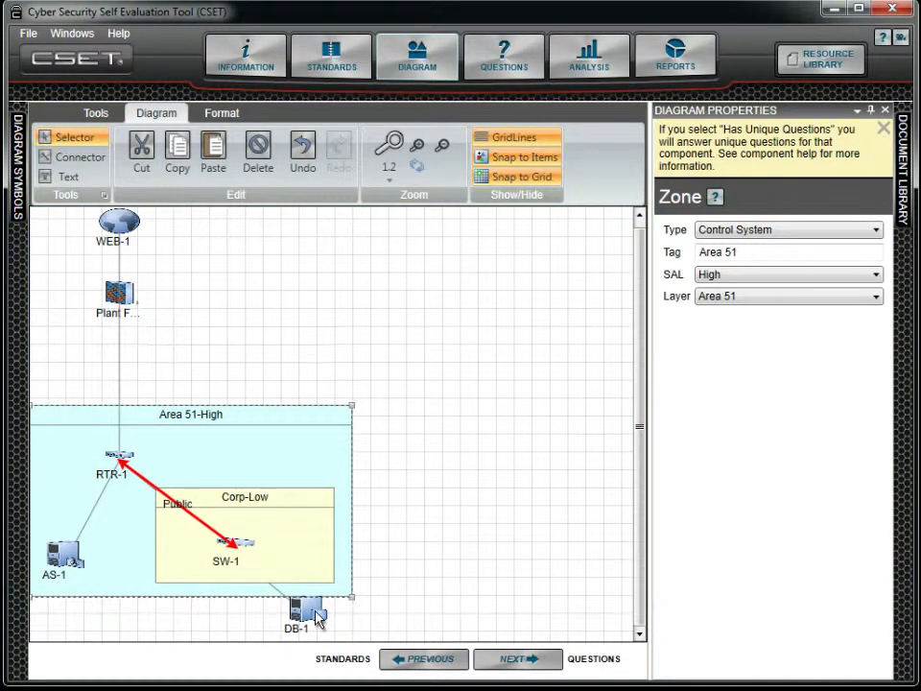
drag(317, 617, 293, 546)
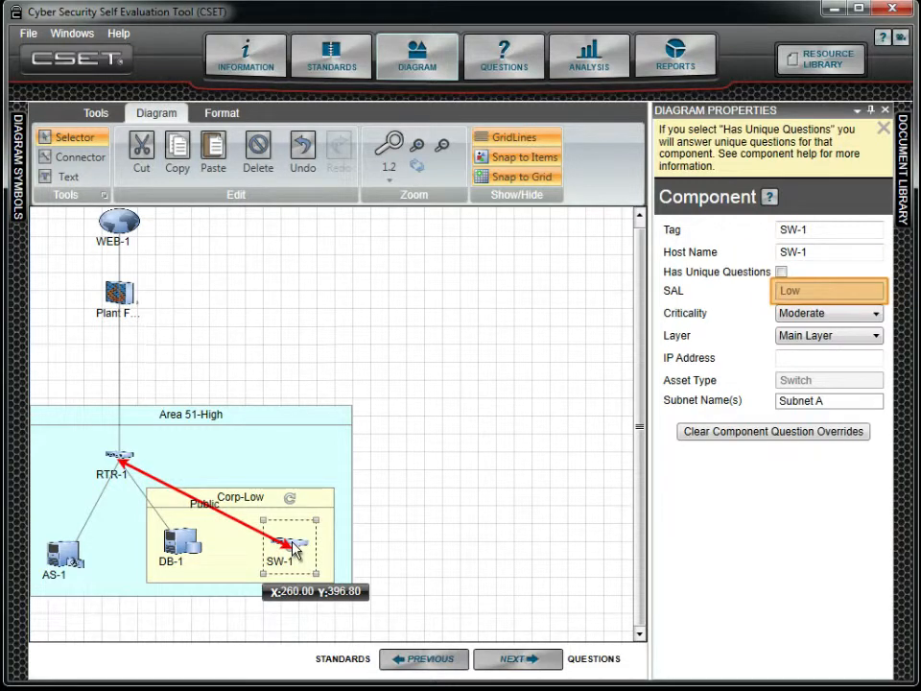
click(190, 547)
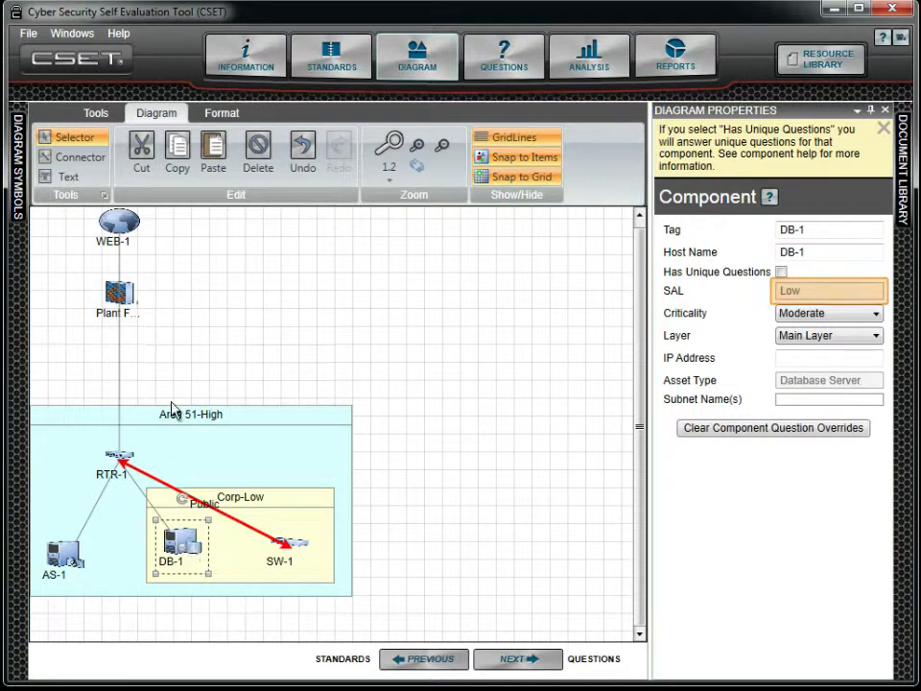
click(108, 115)
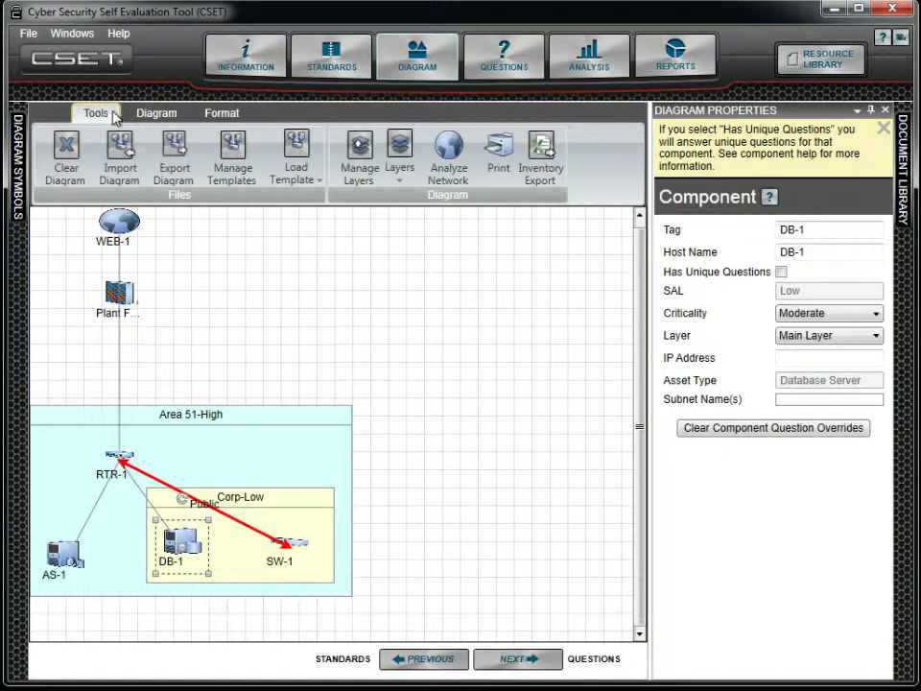
click(444, 147)
click(443, 147)
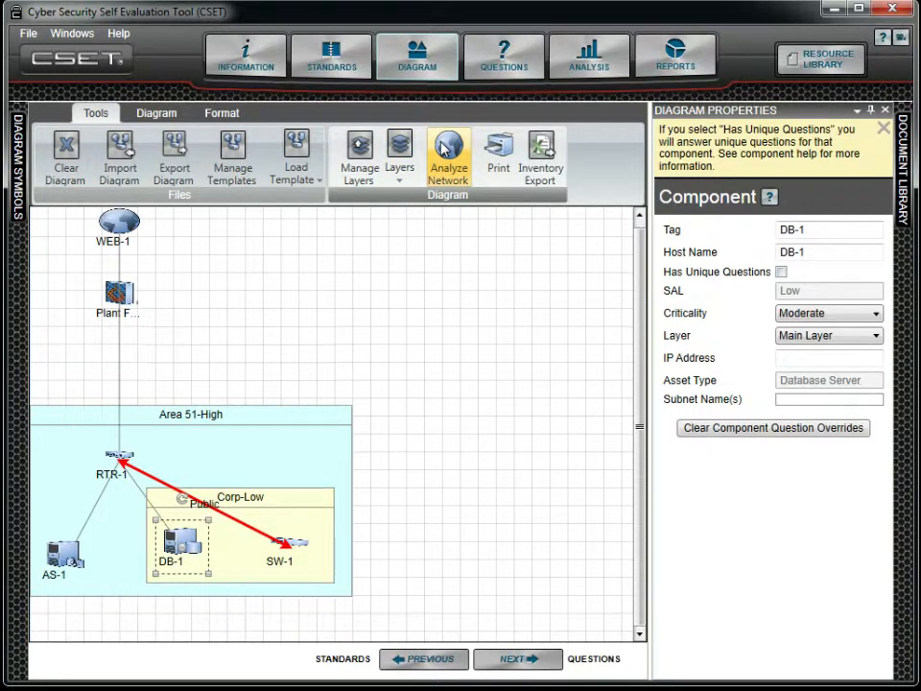
click(146, 114)
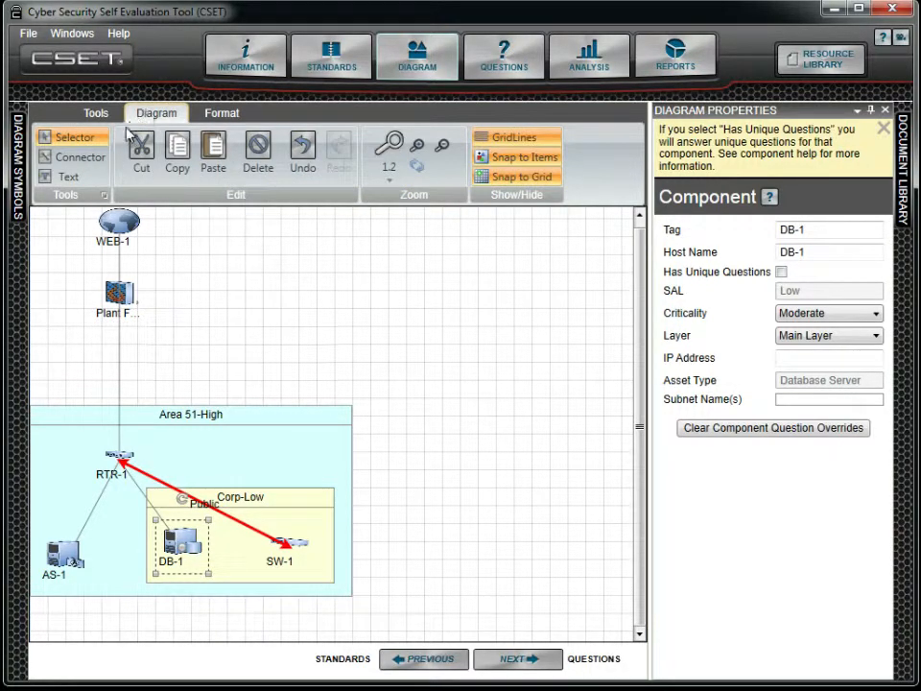
Add a text label reading ACME Network Diagram to the right of WEB-1.
click(69, 178)
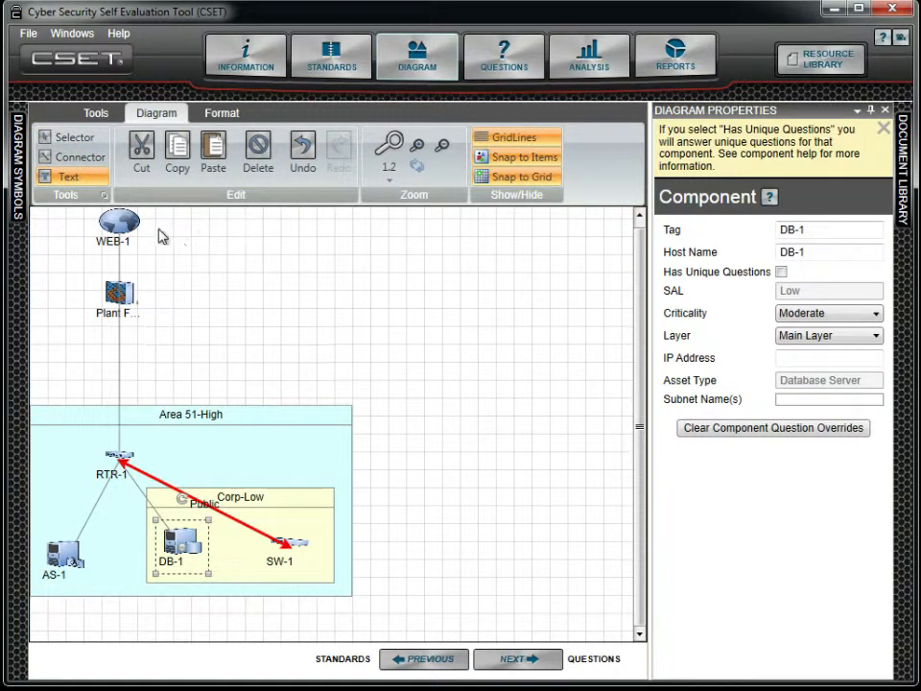
drag(158, 222, 327, 248)
text(ACME Network)
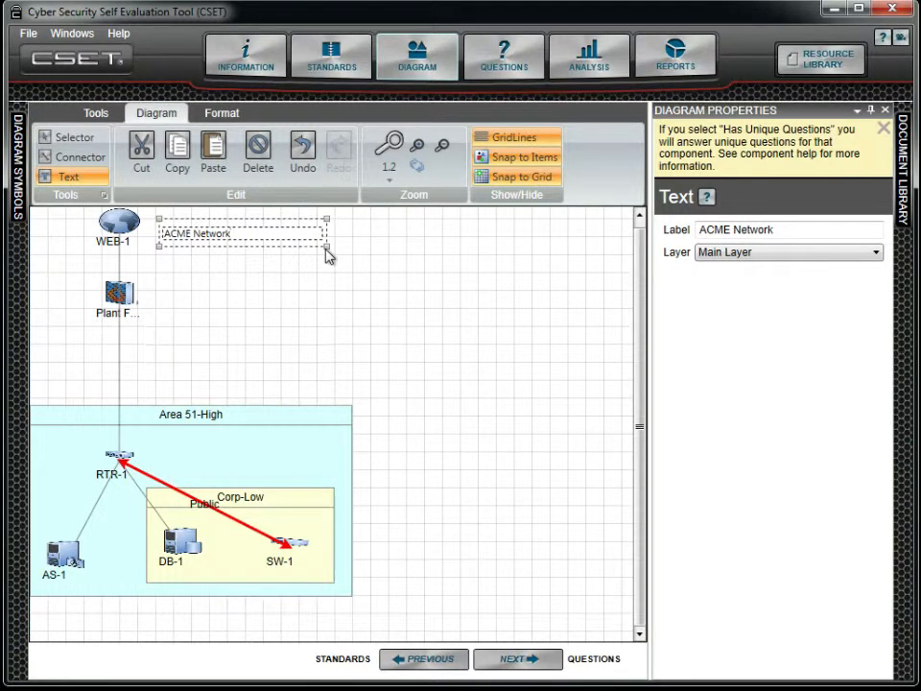
click(83, 139)
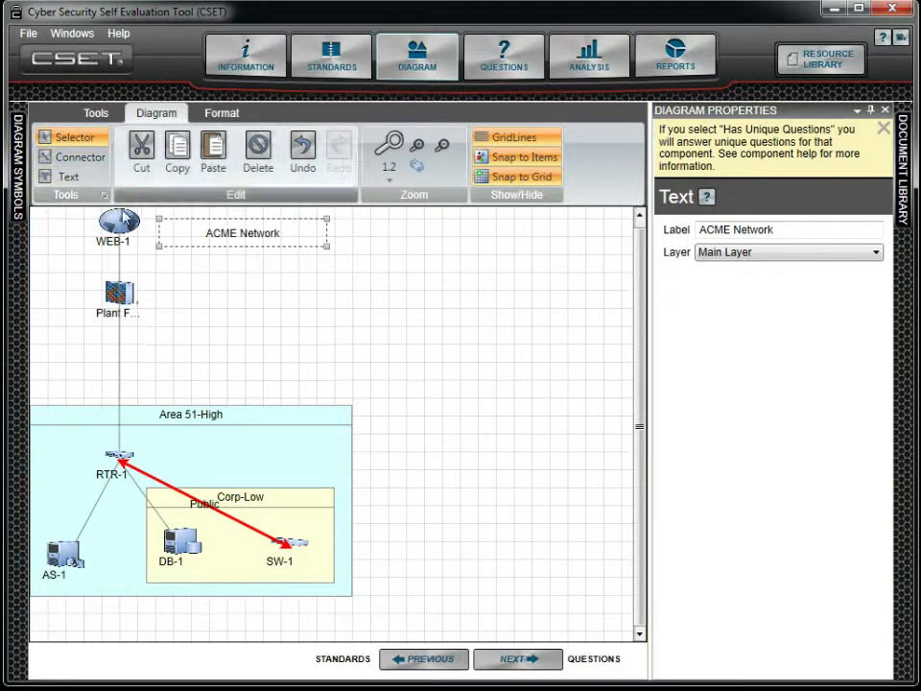
double_click(282, 239)
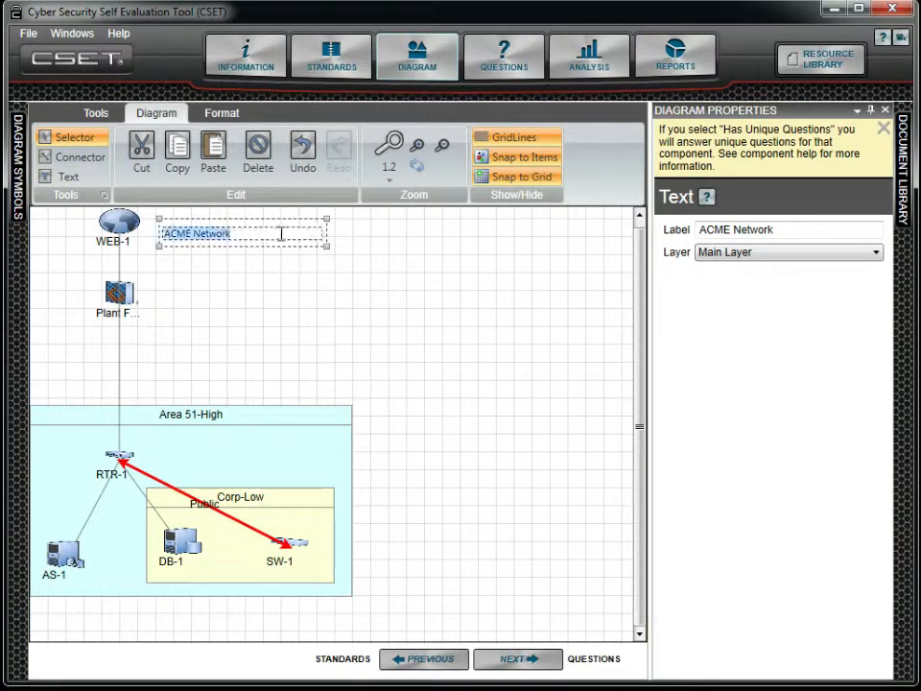
text(Diagram)
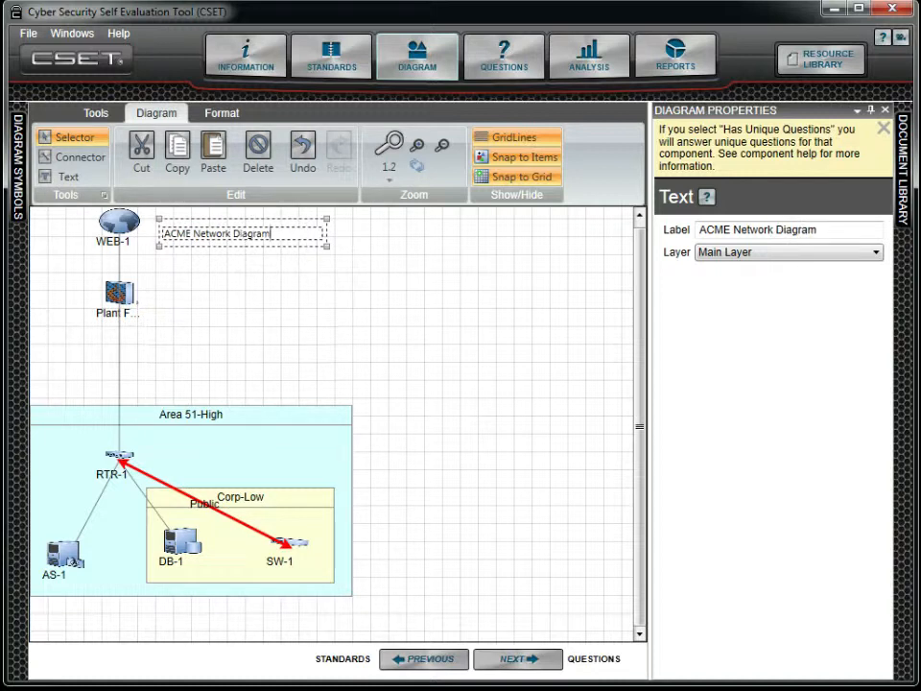
click(273, 273)
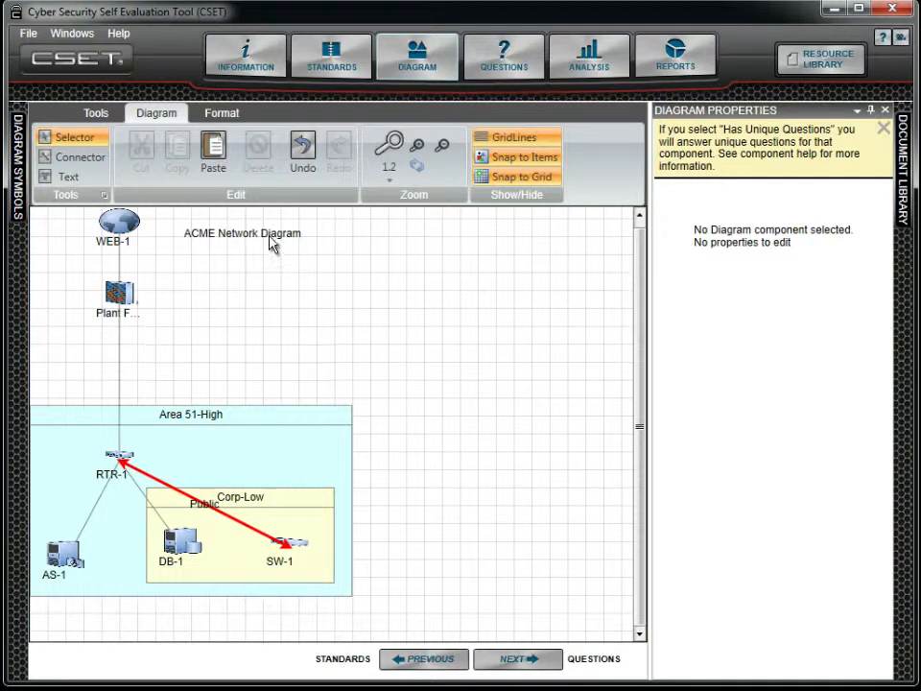
Make the ACME Network Diagram label bold and give it a dark blue-grey theme font colour.
click(272, 244)
double_click(270, 236)
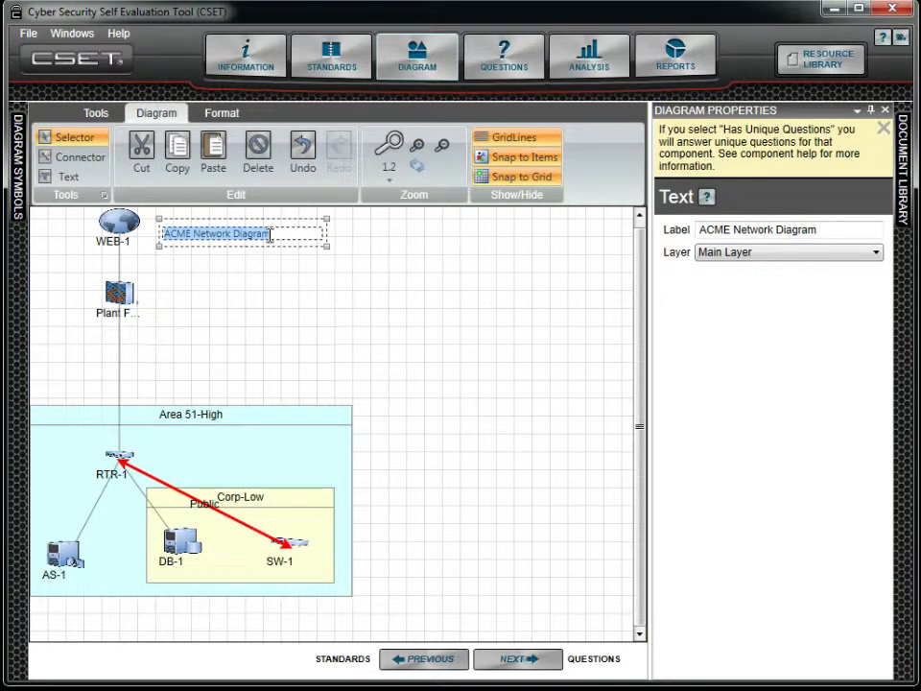
click(221, 116)
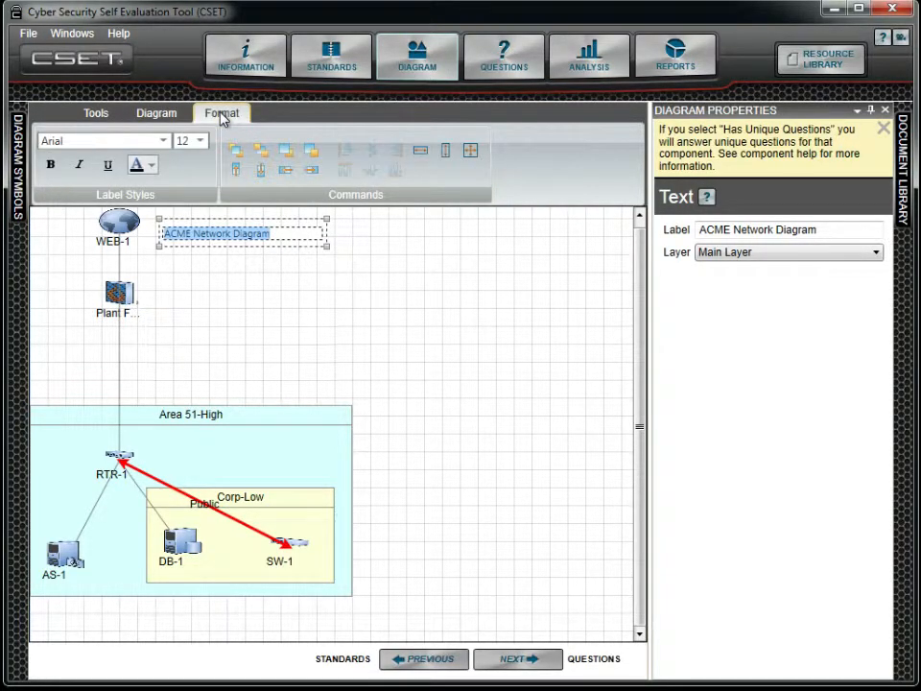
click(53, 171)
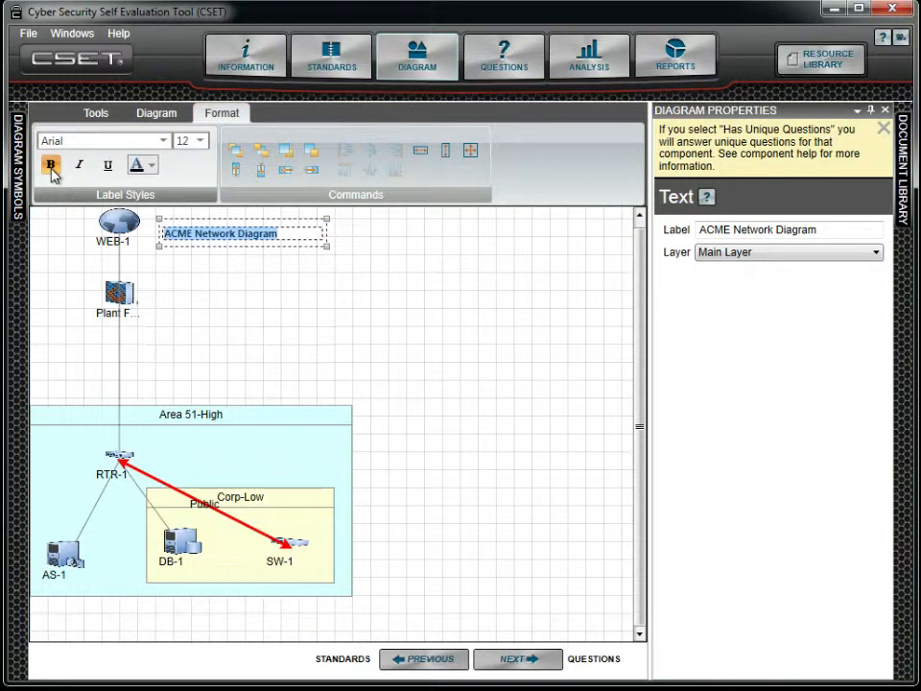
click(151, 167)
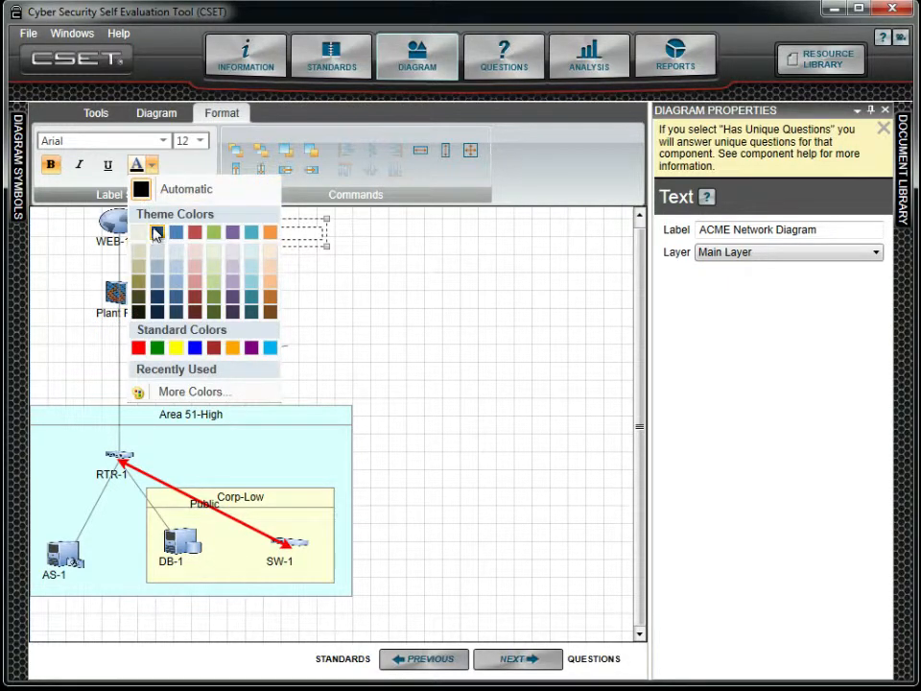
click(155, 235)
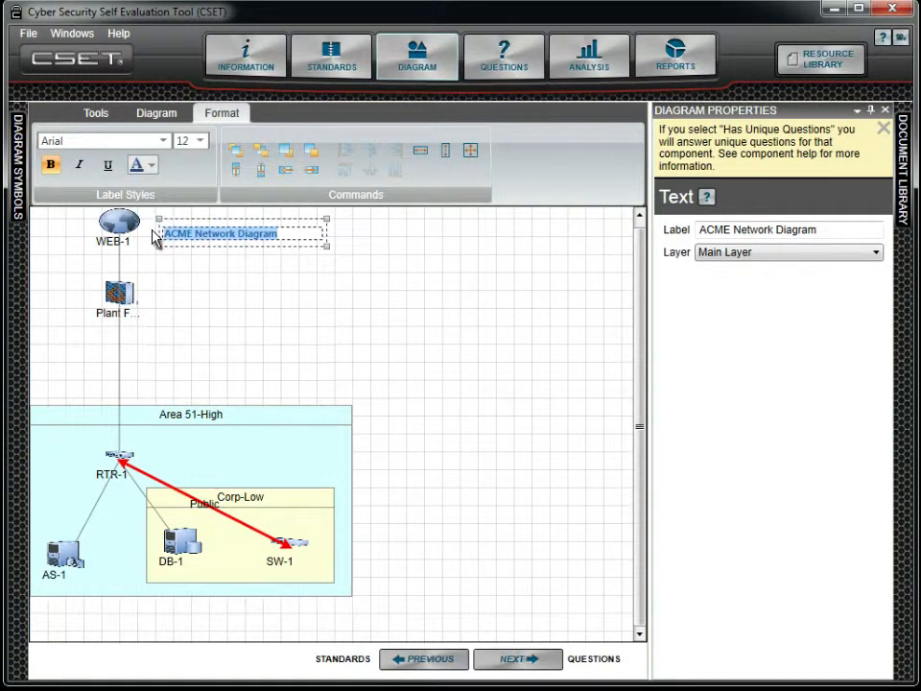
click(243, 270)
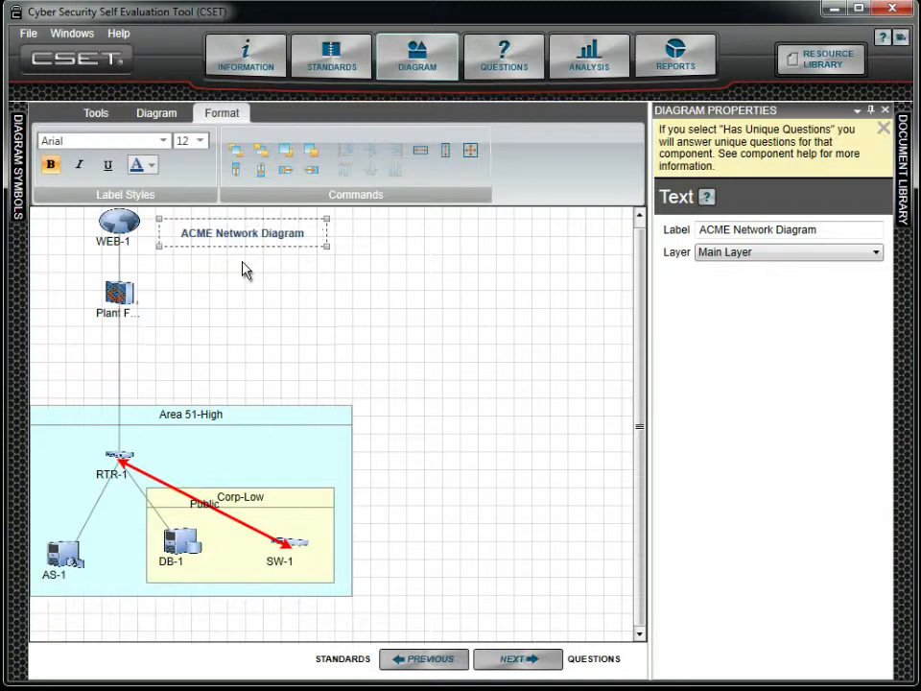